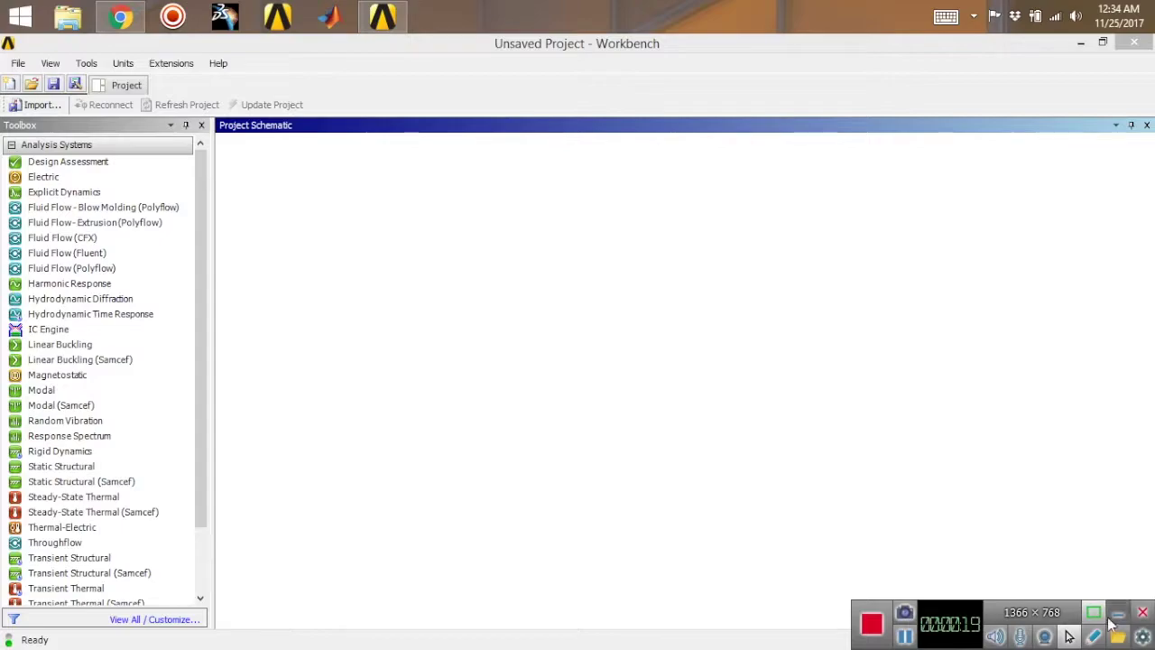
Step: Open the project L shaped extrusion.wbpj from E:\ANSYS WORKS\Illustration 01
{"action": "left_click", "coordinate": [1118, 613]}
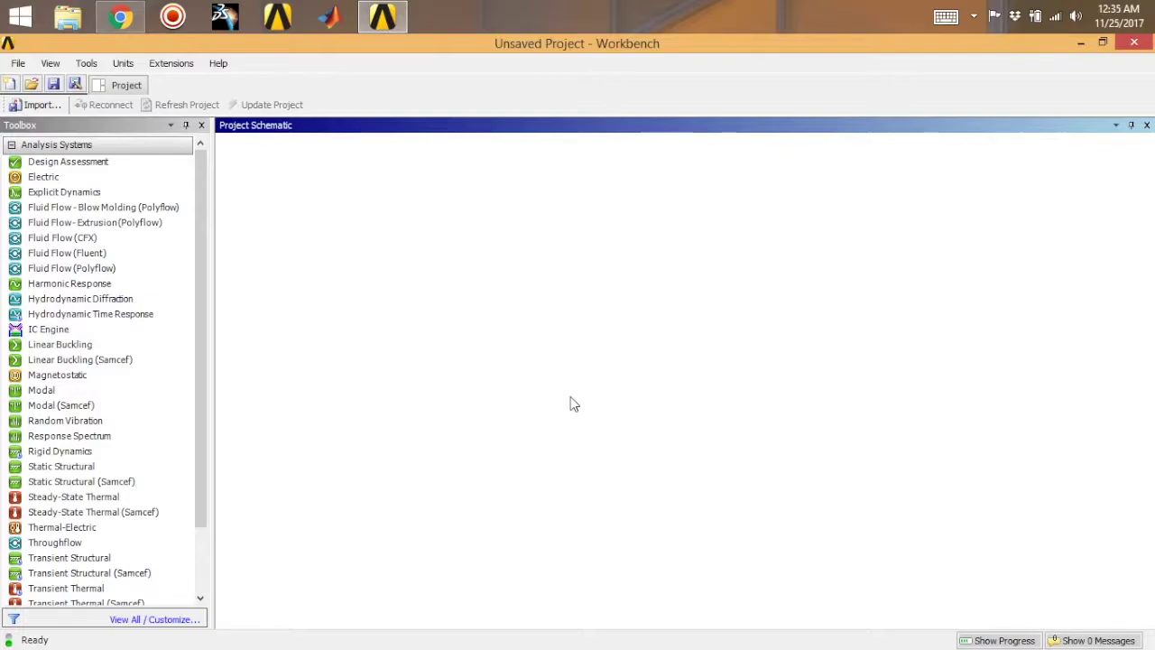
{"action": "mouse_move", "coordinate": [207, 200]}
{"action": "left_mouse_down"}
{"action": "mouse_move", "coordinate": [207, 288]}
{"action": "mouse_move", "coordinate": [198, 237]}
{"action": "mouse_move", "coordinate": [210, 186]}
{"action": "left_mouse_up"}
{"action": "left_click", "coordinate": [17, 64]}
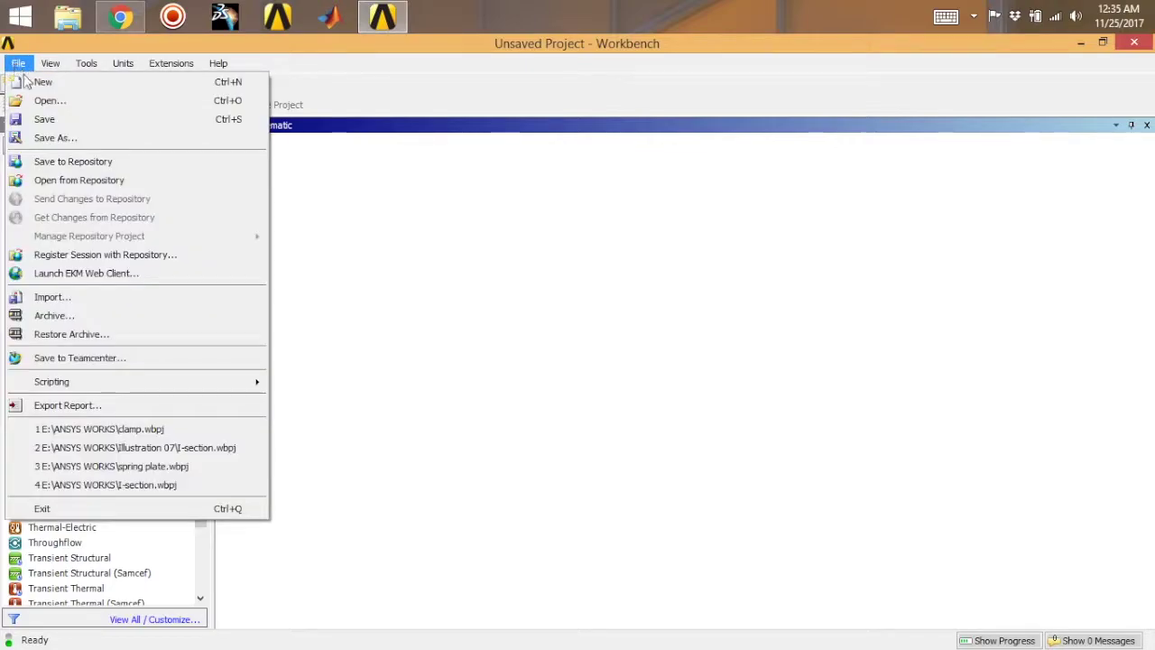
{"action": "left_click", "coordinate": [53, 103]}
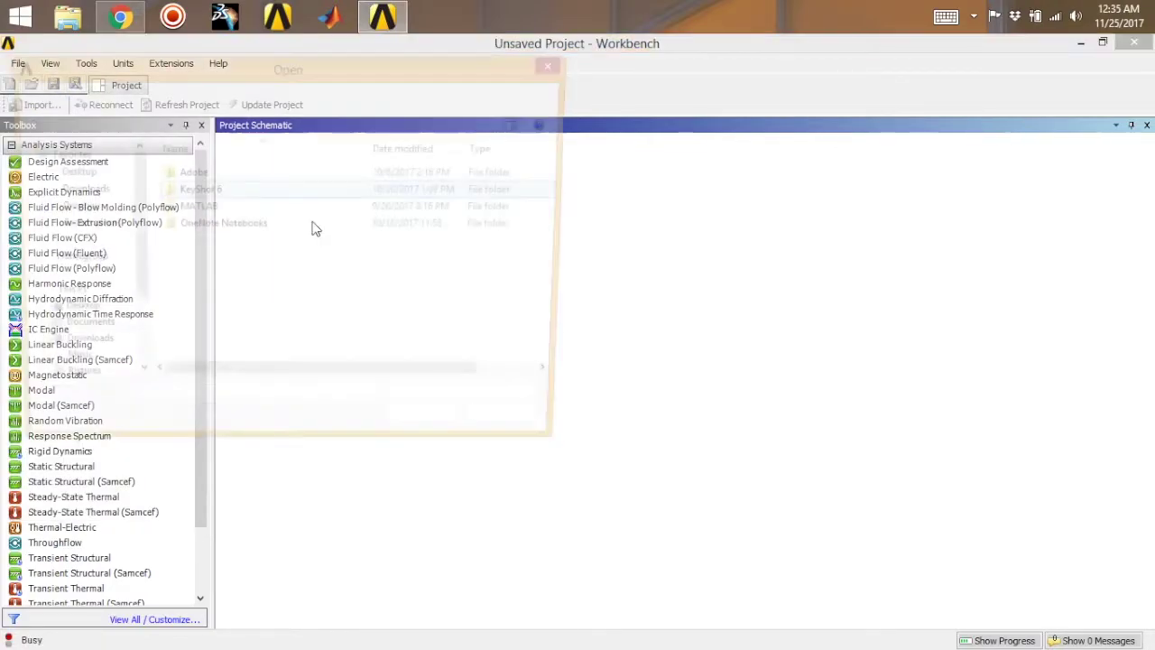
{"action": "scroll", "coordinate": [127, 332], "scroll_direction": "down", "scroll_amount": 3}
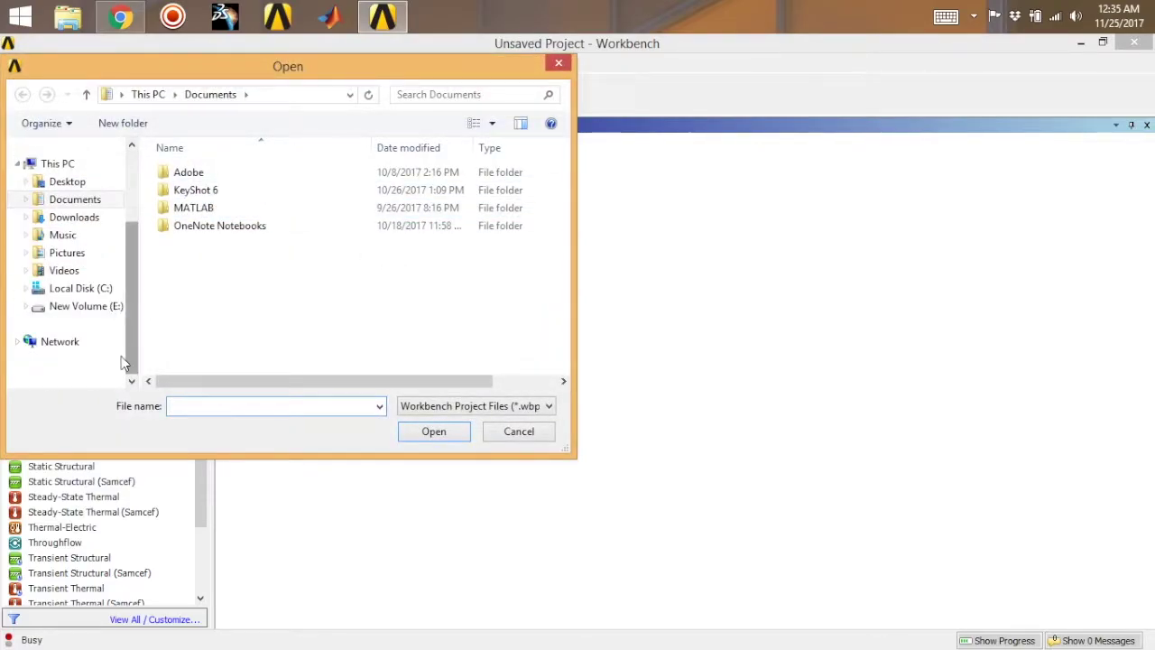
{"action": "left_click", "coordinate": [41, 306]}
{"action": "left_click", "coordinate": [251, 190]}
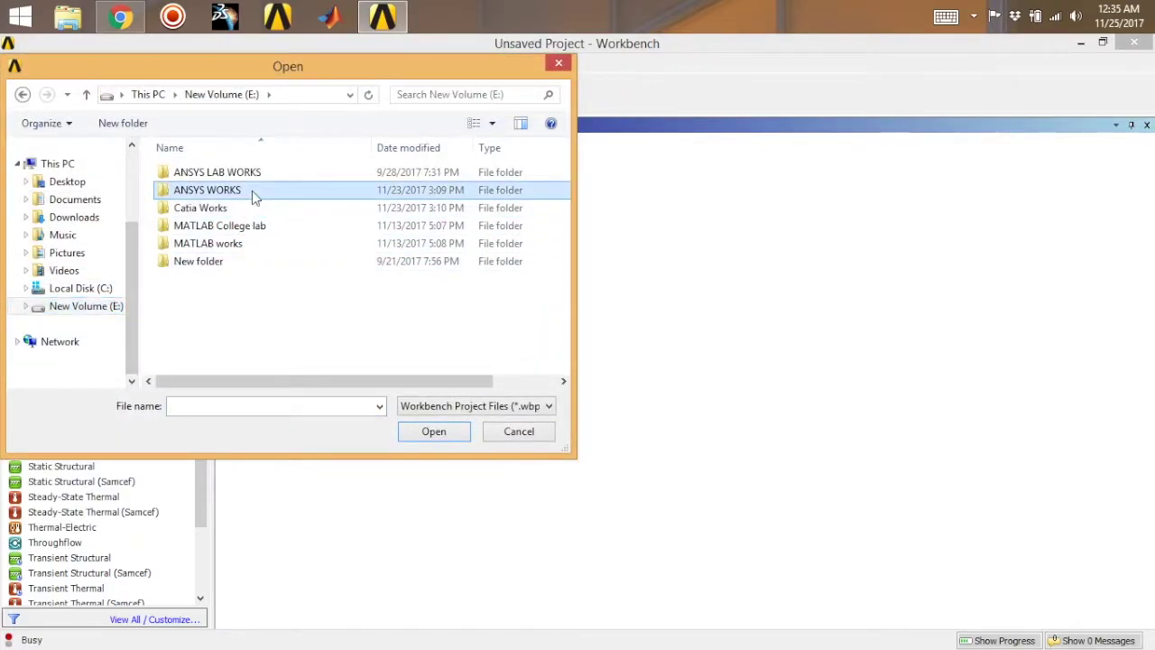
{"action": "double_click", "coordinate": [251, 190]}
{"action": "double_click", "coordinate": [252, 190]}
{"action": "left_click", "coordinate": [252, 191]}
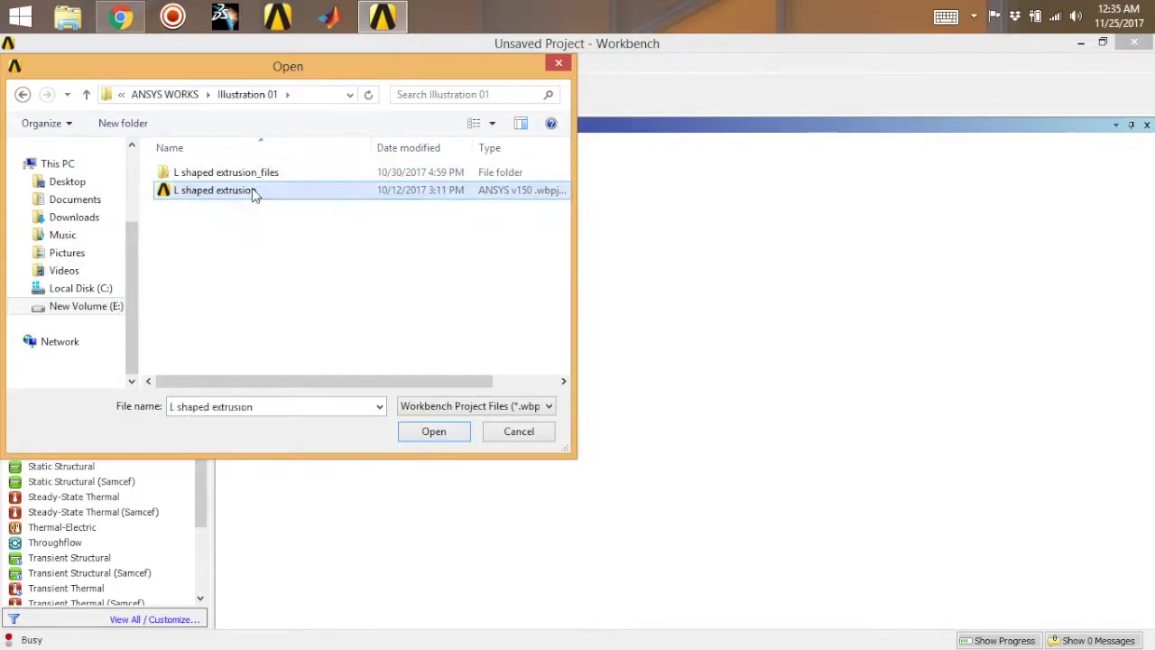
{"action": "left_click", "coordinate": [434, 432]}
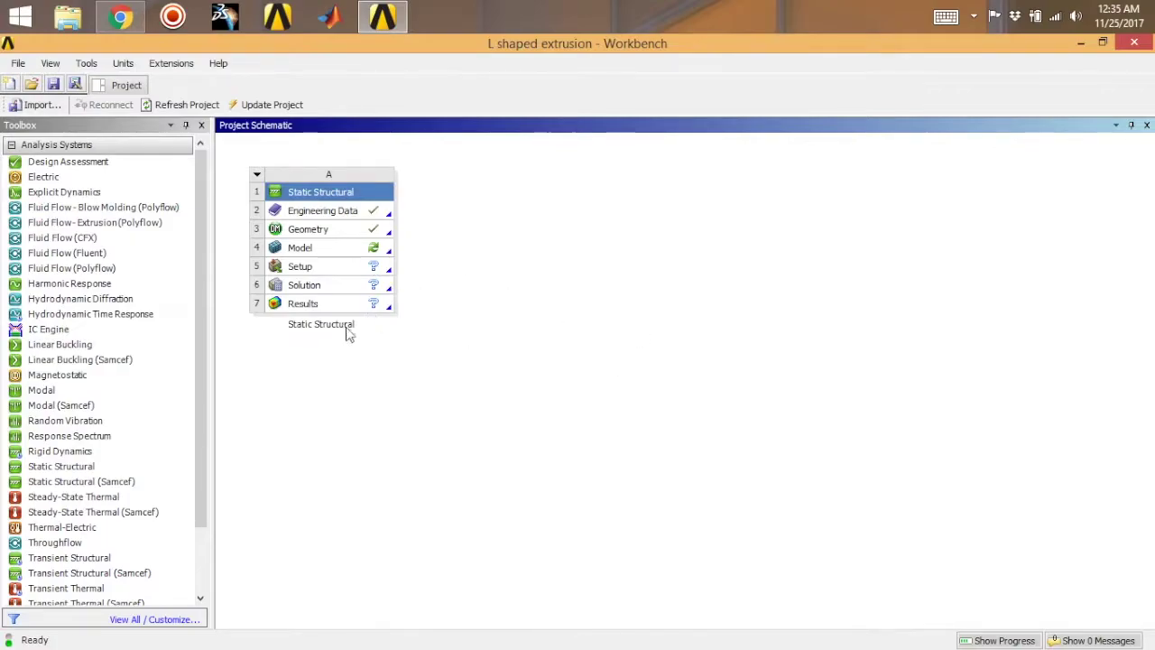
Step: Launch Edit Geometry on the Static Structural system's Geometry cell (A3)
{"action": "left_click", "coordinate": [329, 230]}
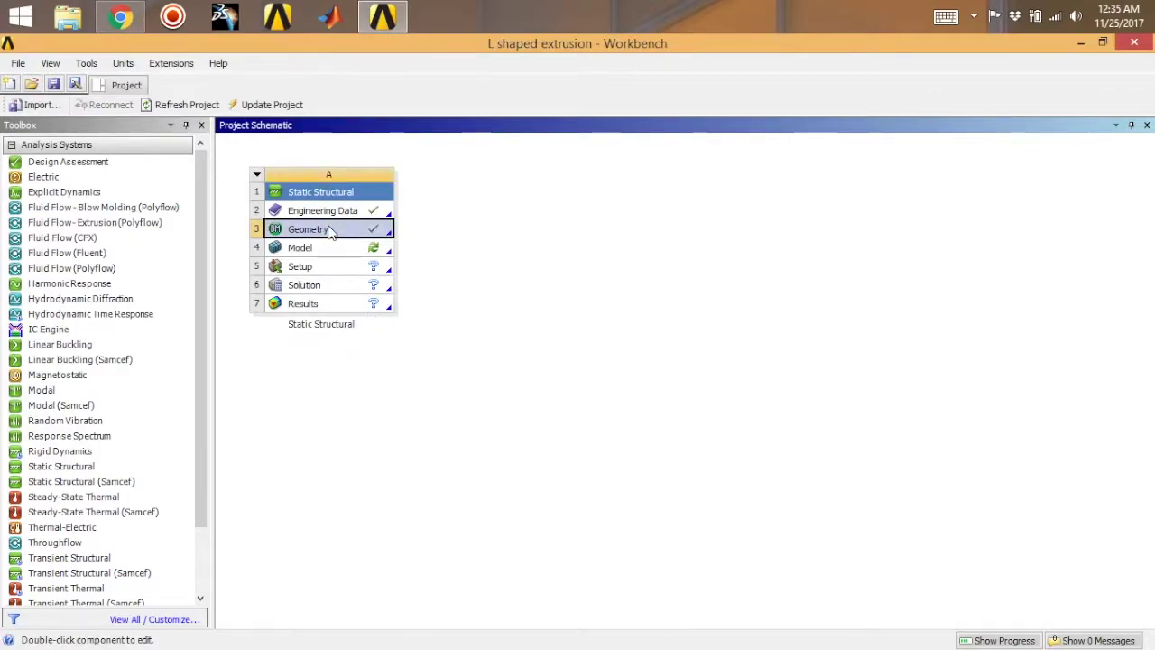
{"action": "right_click", "coordinate": [332, 232]}
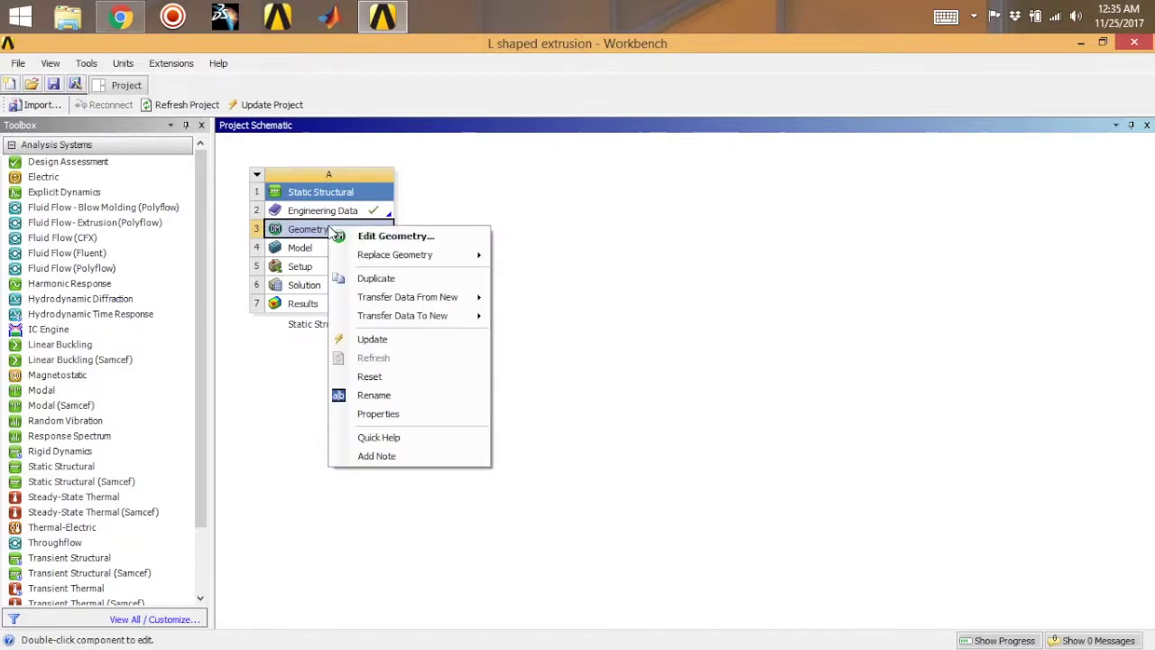
{"action": "left_click", "coordinate": [532, 220]}
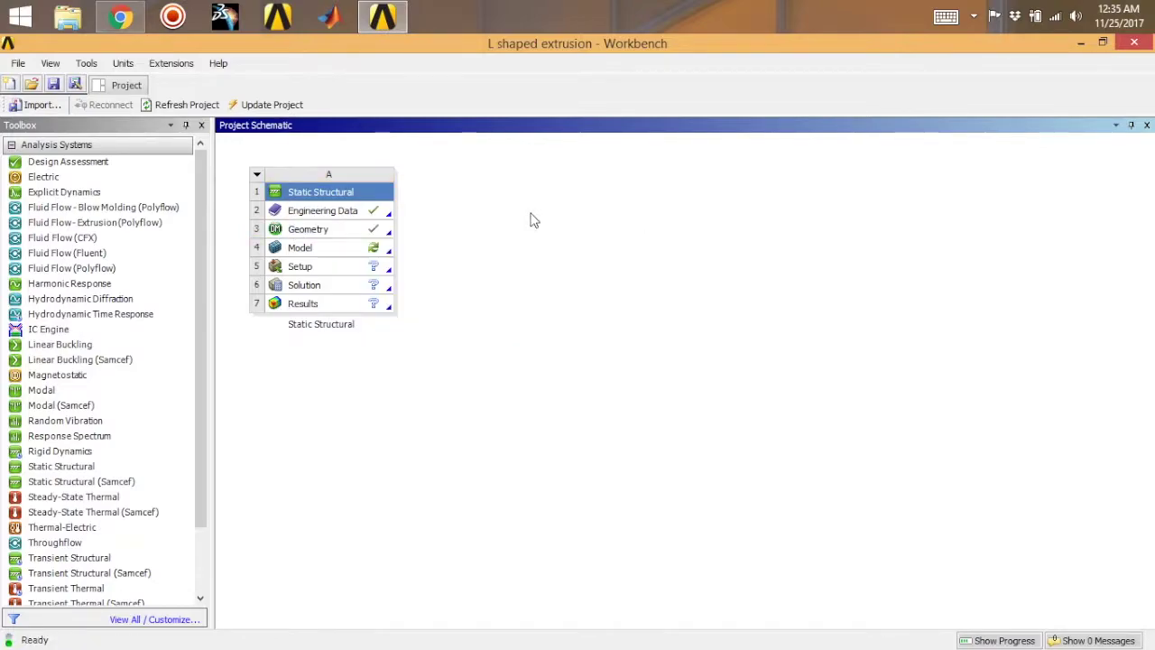
{"action": "left_click", "coordinate": [18, 63]}
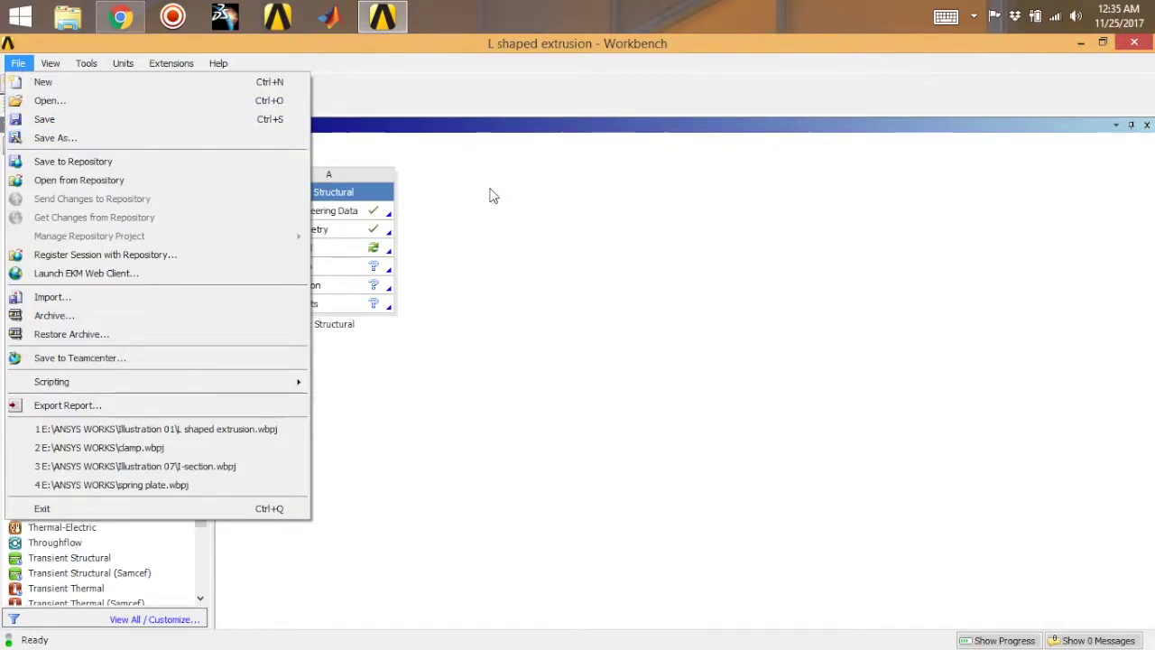
{"action": "left_click", "coordinate": [364, 231]}
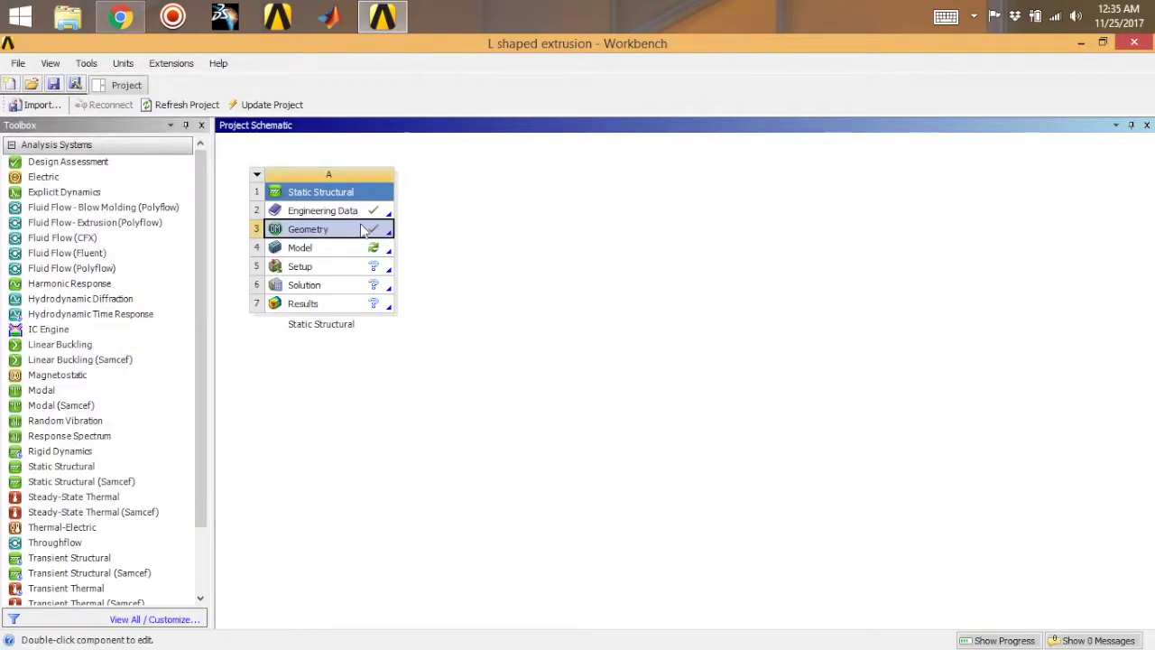
{"action": "right_click", "coordinate": [363, 231]}
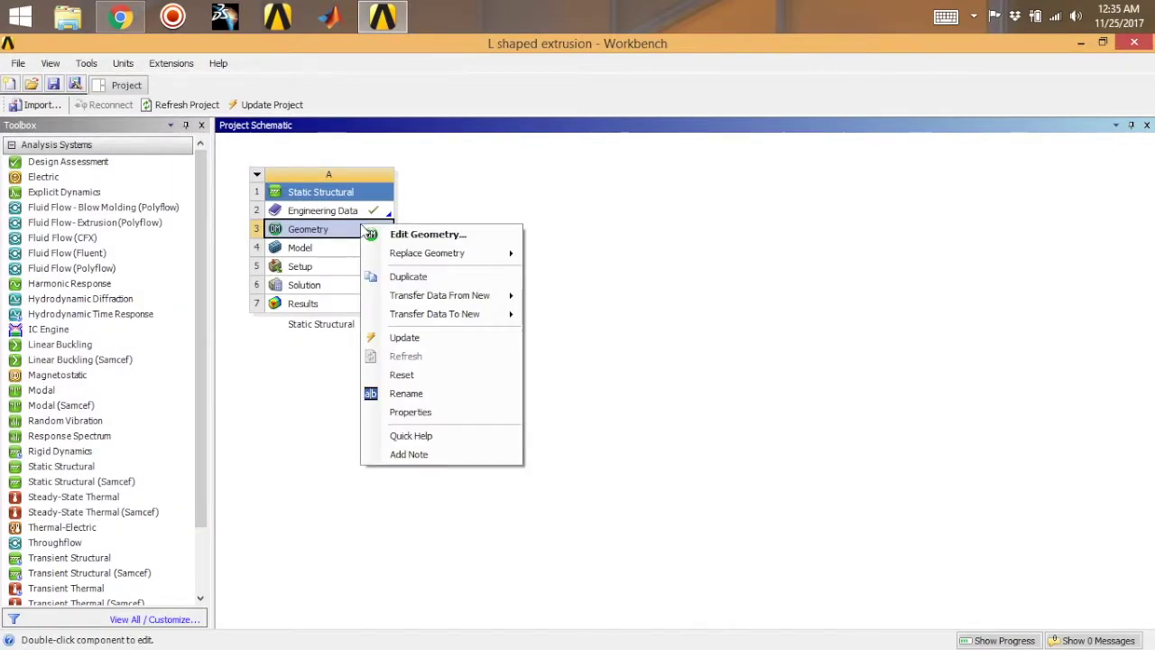
{"action": "left_click", "coordinate": [415, 234]}
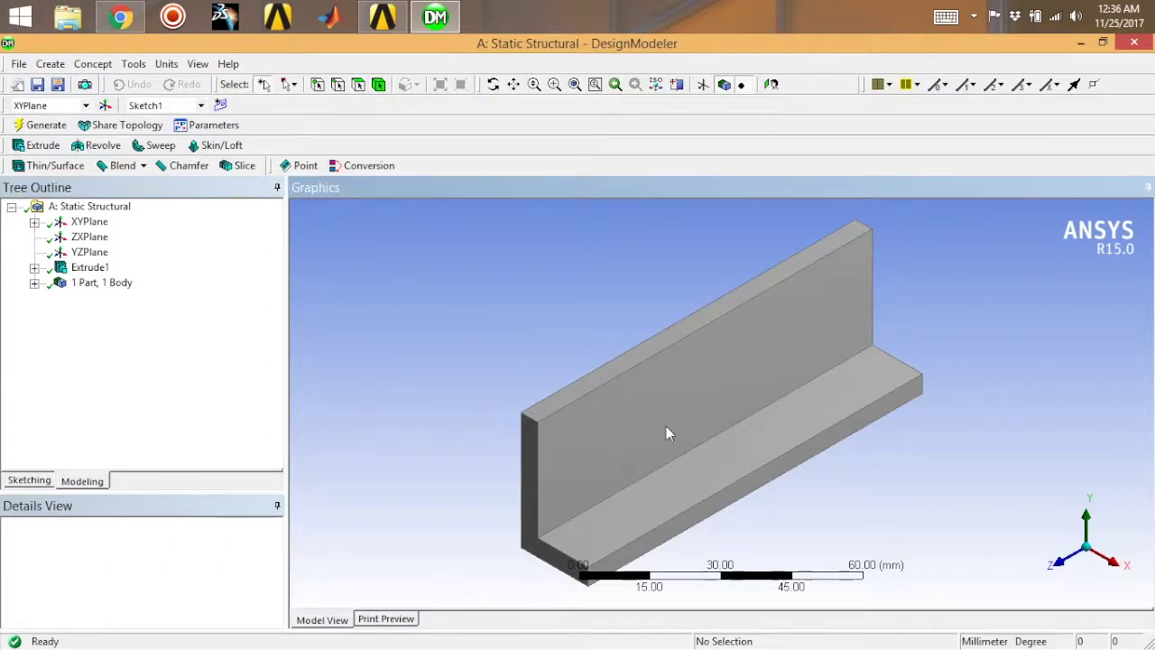
Step: Let DesignModeler finish loading the L-shaped Extrude1 body
{"action": "left_click", "coordinate": [356, 85]}
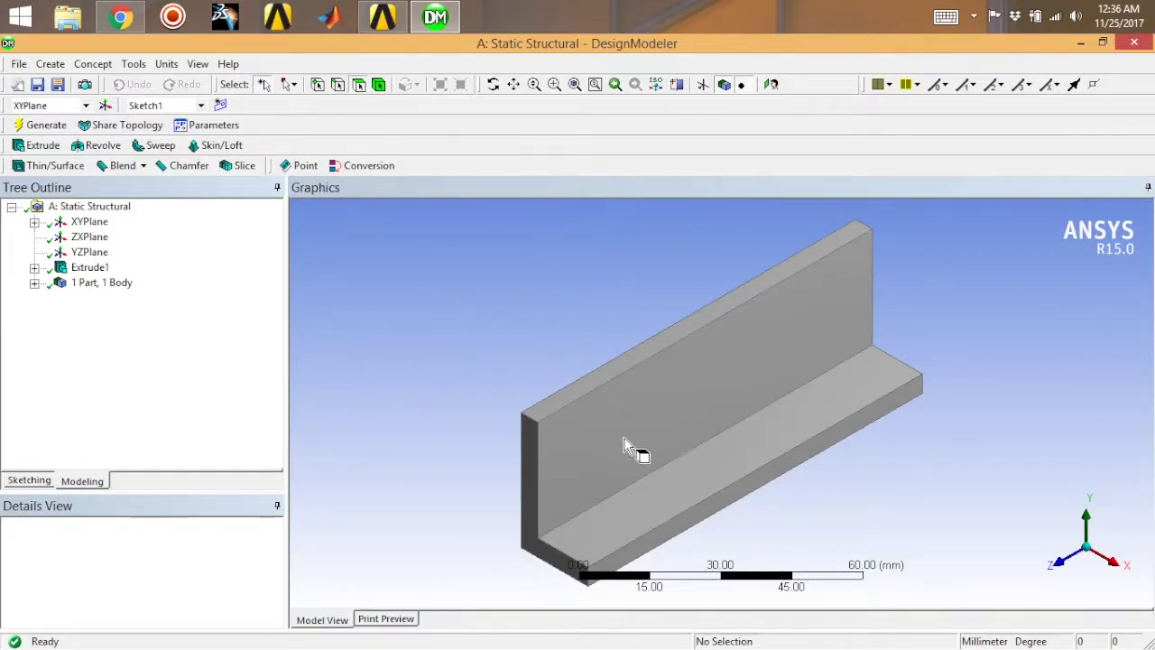
Step: Generate Plane4 on the base flange's top face and Look At it for sketching
{"action": "left_click", "coordinate": [691, 491]}
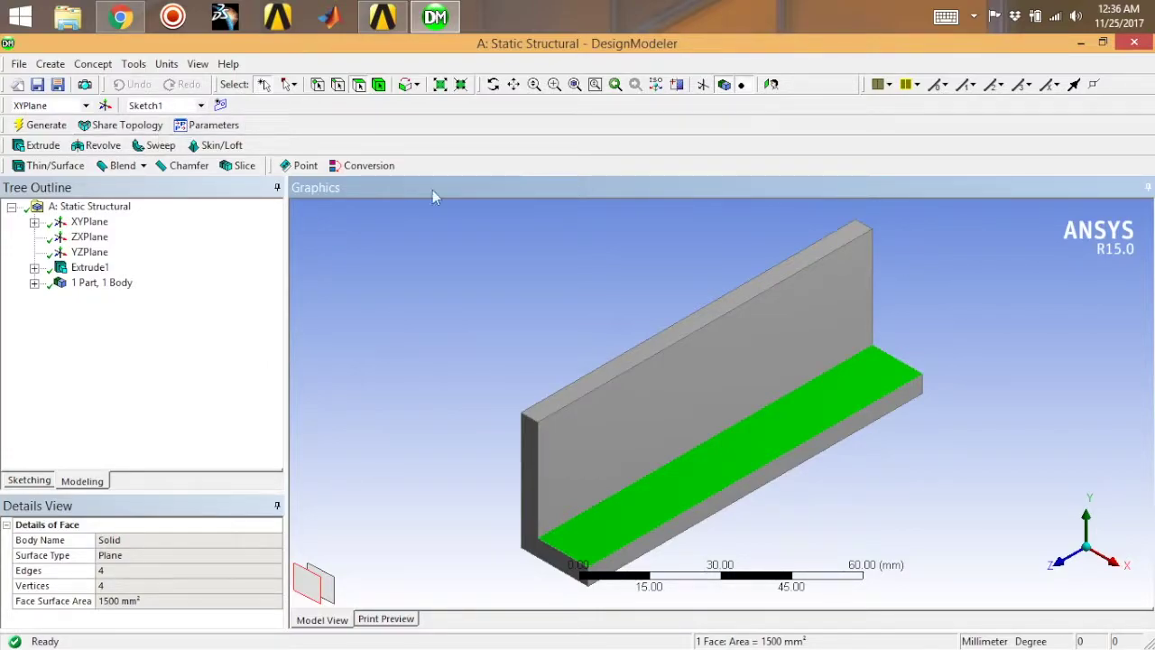
{"action": "left_click", "coordinate": [50, 64]}
{"action": "left_click", "coordinate": [60, 86]}
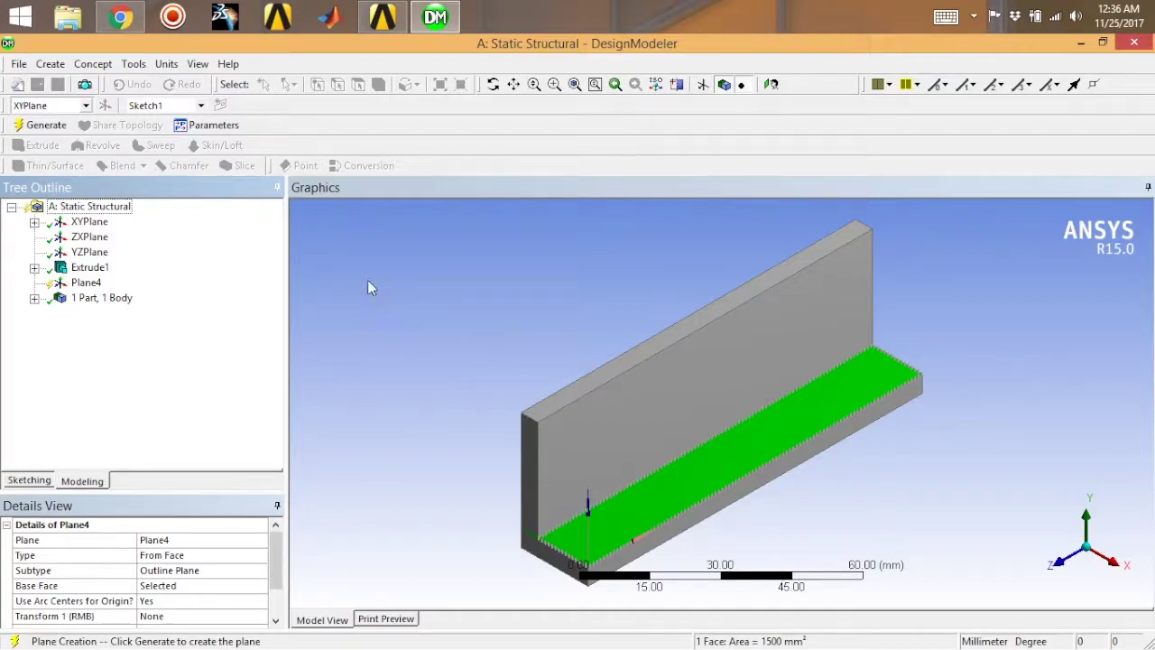
{"action": "left_click", "coordinate": [36, 124]}
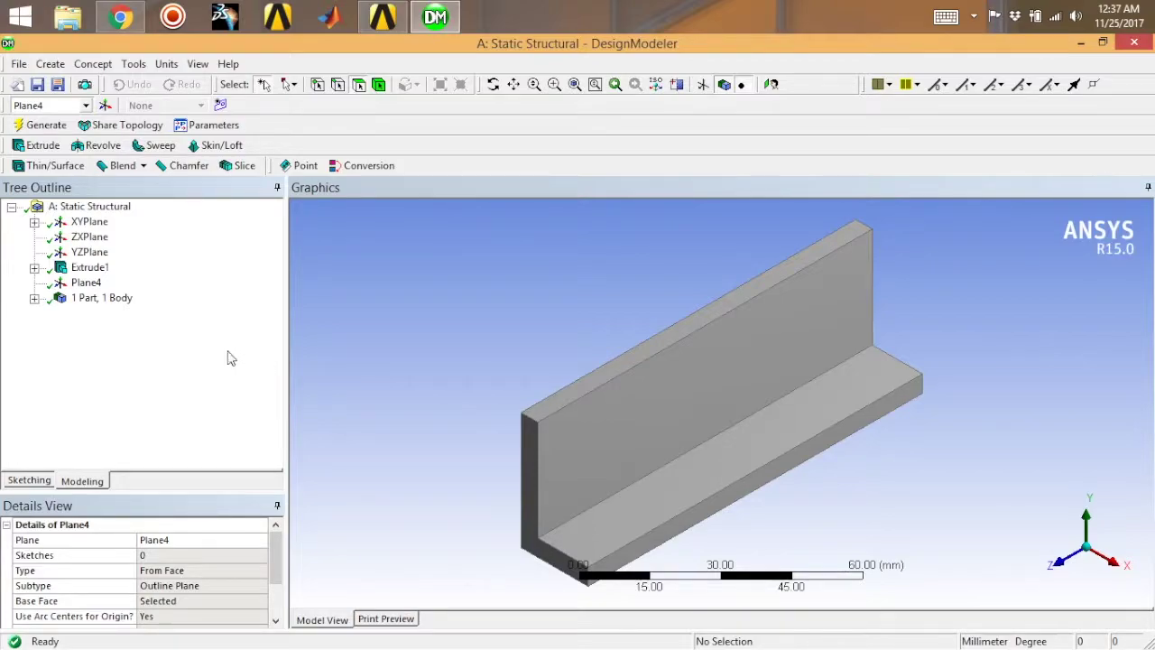
{"action": "left_click", "coordinate": [86, 284]}
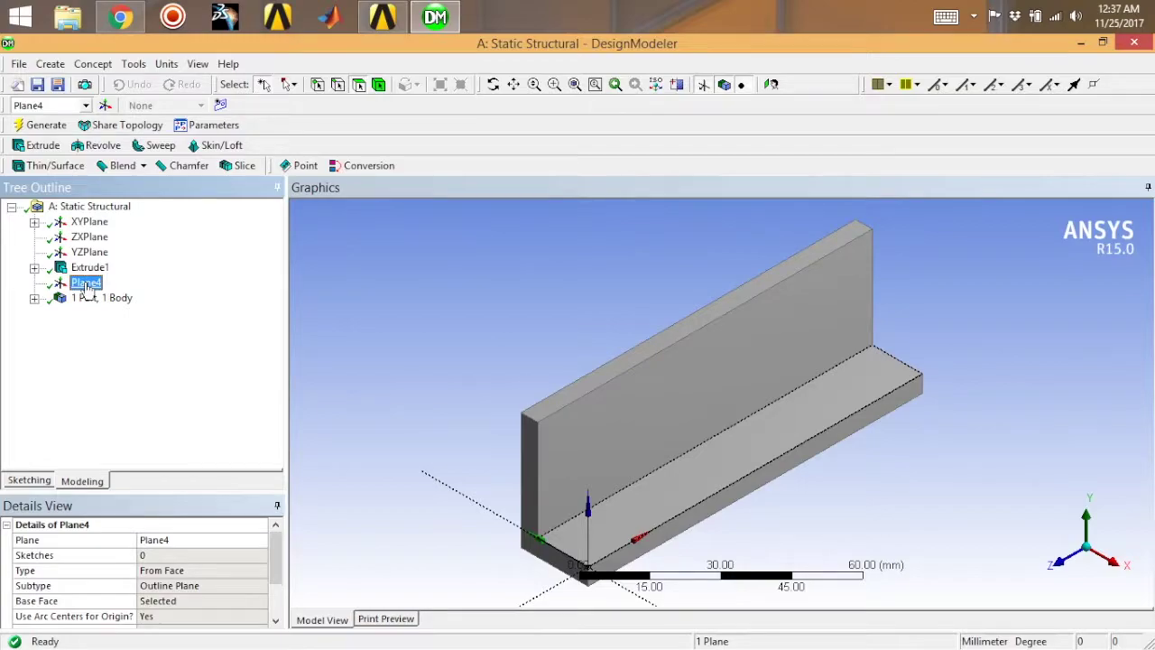
{"action": "right_click", "coordinate": [87, 287]}
{"action": "left_click", "coordinate": [130, 335]}
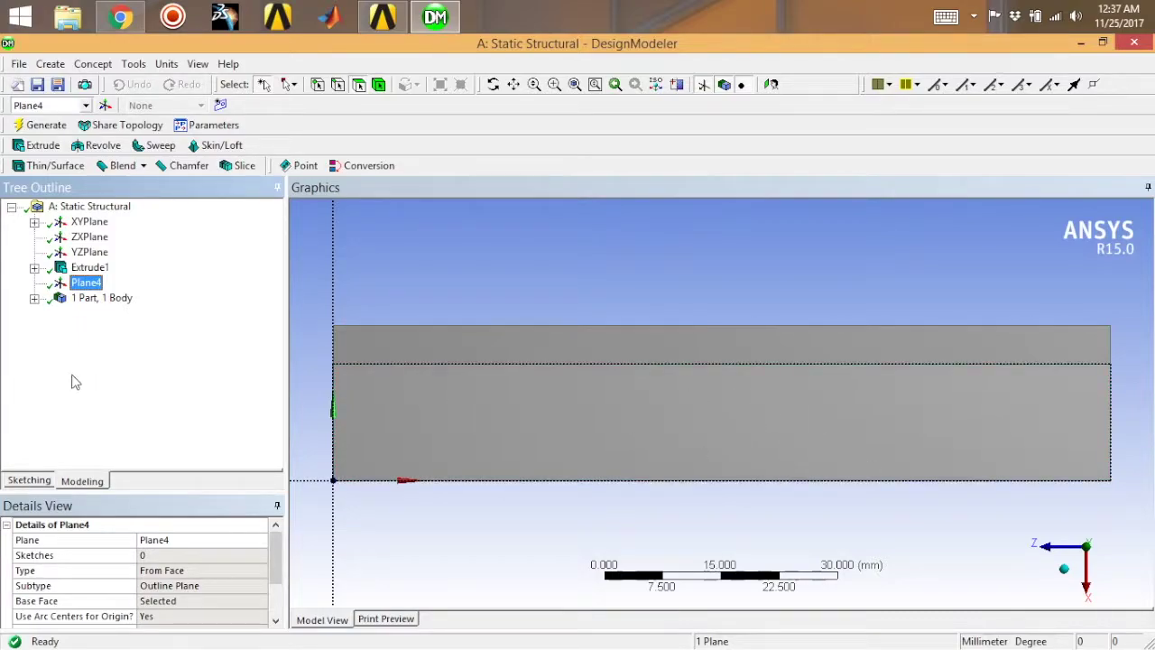
{"action": "left_click", "coordinate": [30, 481]}
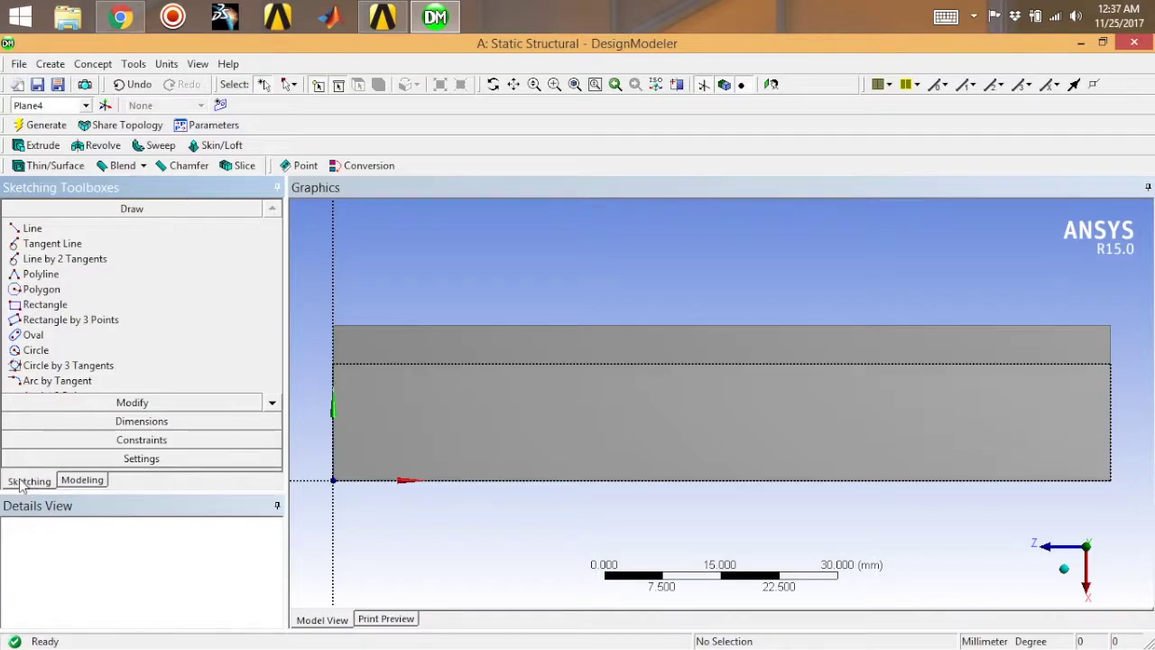
Step: Draw a circle on the flange face and give it a diameter dimension D1
{"action": "left_click", "coordinate": [75, 354]}
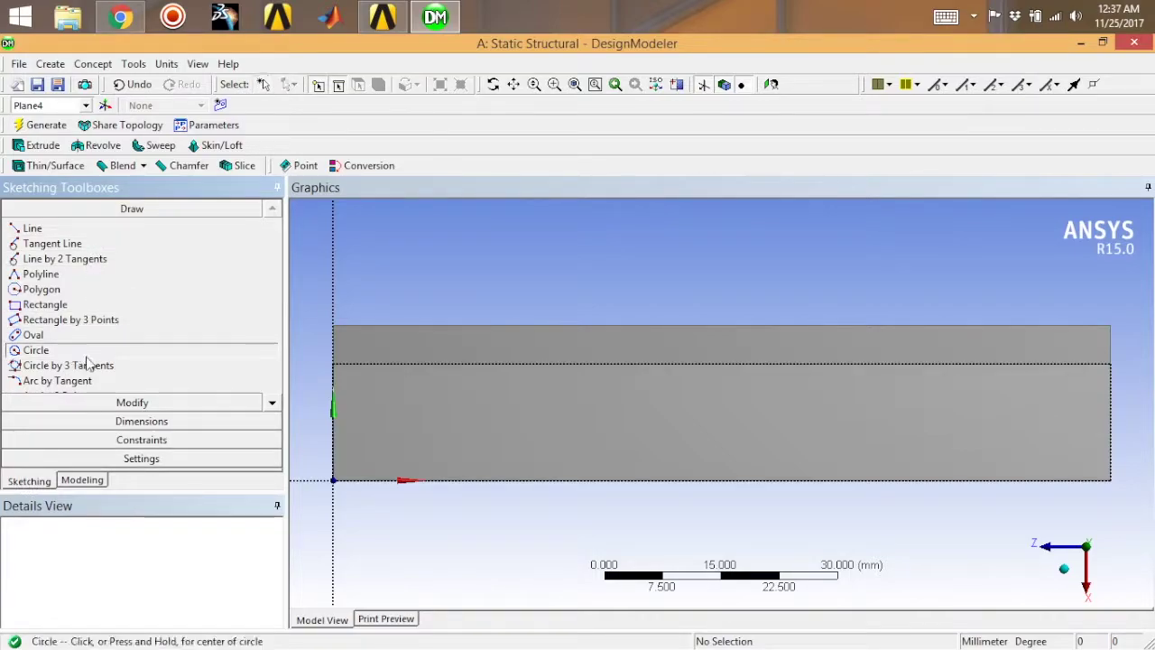
{"action": "left_click", "coordinate": [706, 418]}
{"action": "left_click", "coordinate": [743, 420]}
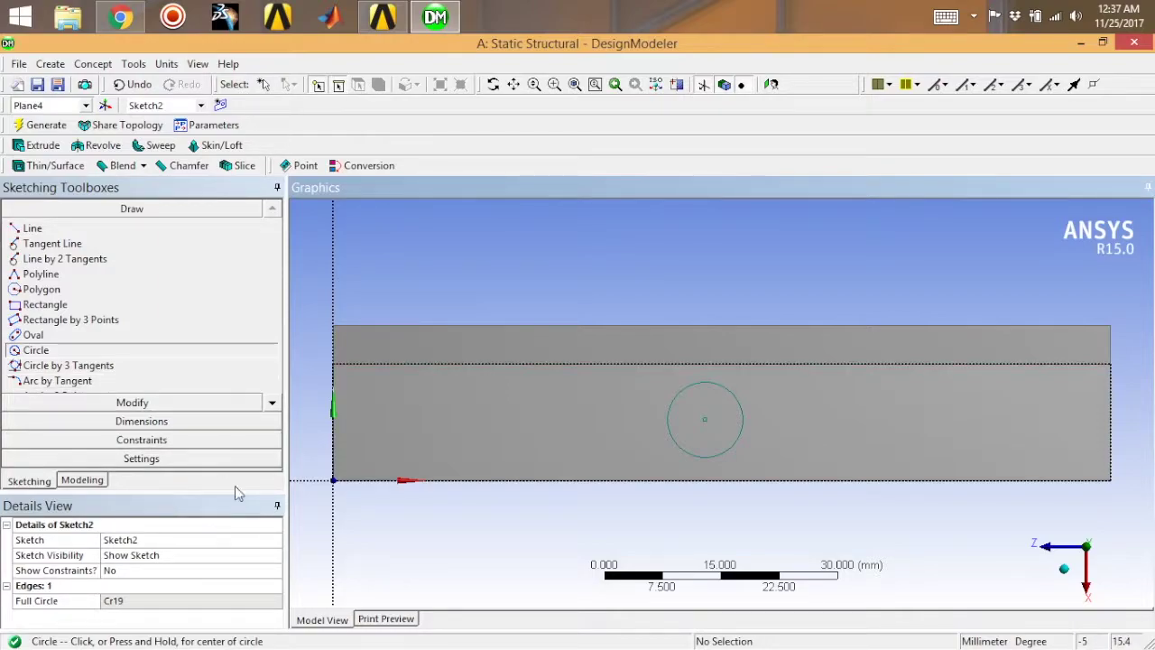
{"action": "left_click", "coordinate": [141, 421]}
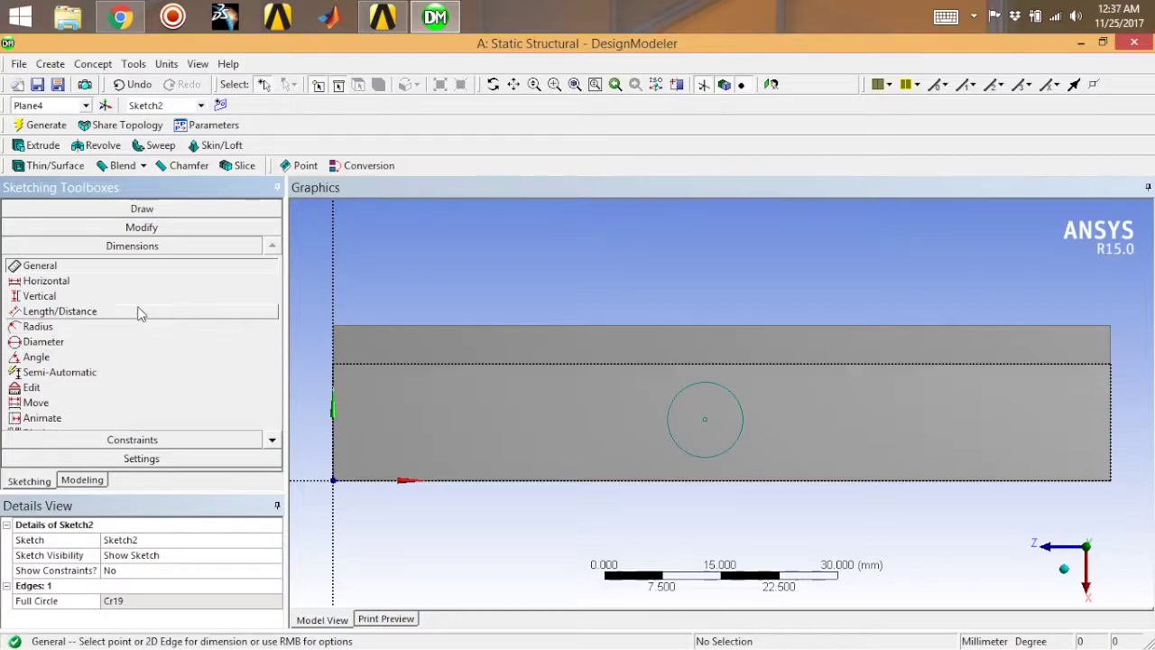
{"action": "left_click", "coordinate": [104, 345]}
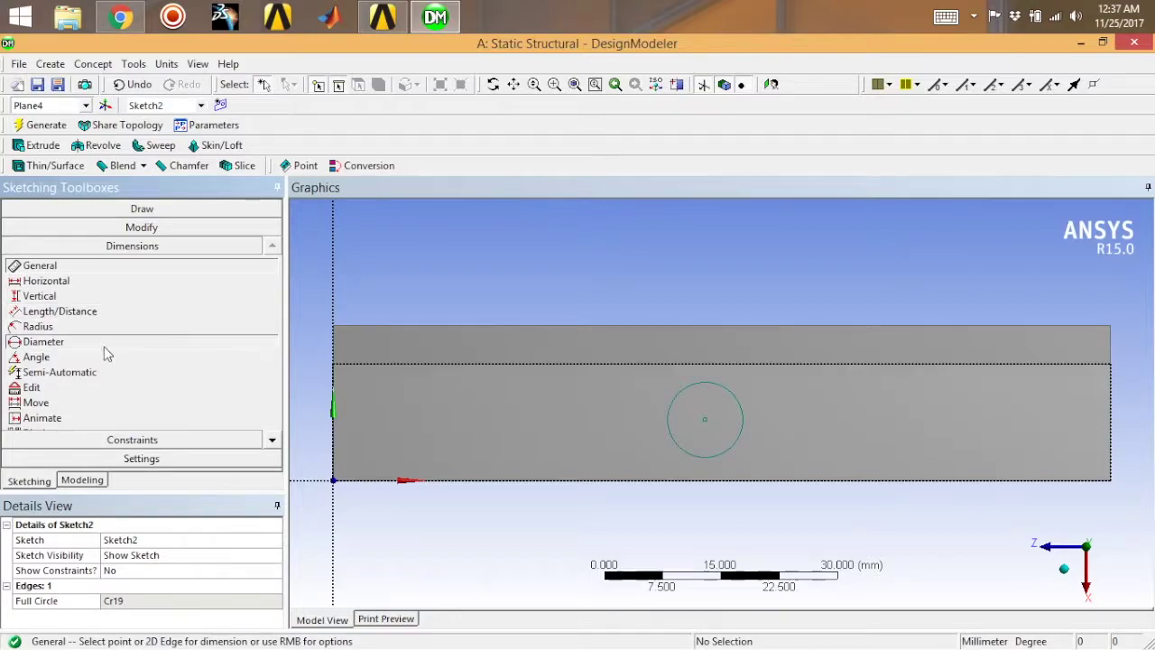
{"action": "left_click", "coordinate": [743, 413]}
{"action": "left_click", "coordinate": [765, 394]}
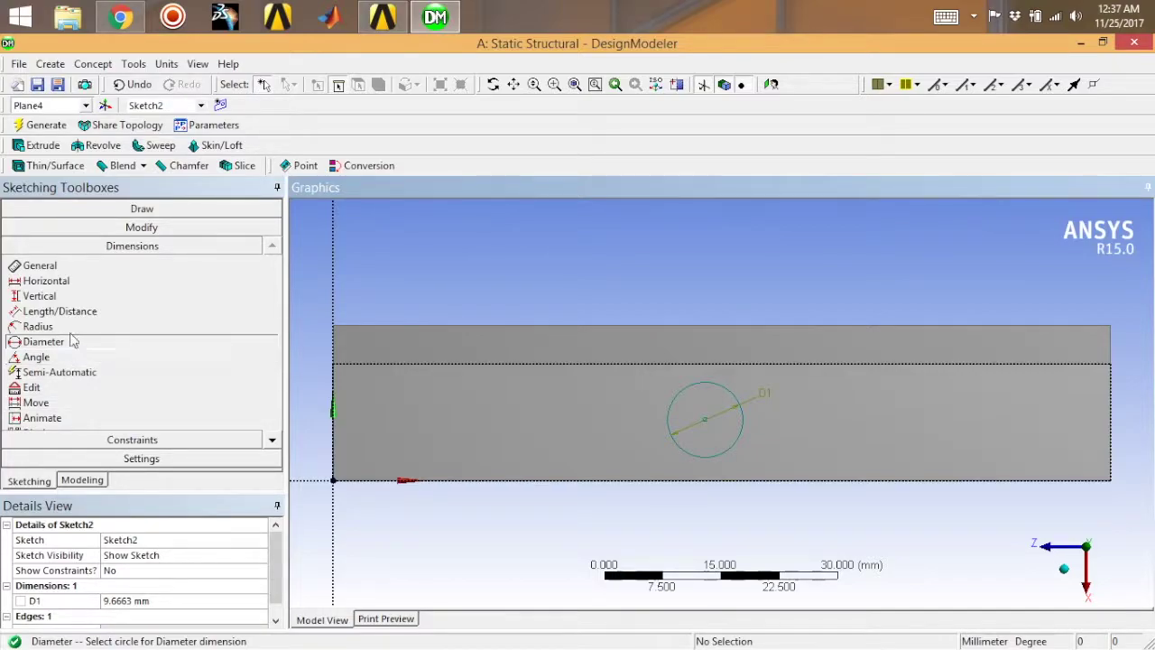
Step: Locate the circle centre with horizontal H2 and vertical V3 dimensions from the block edges
{"action": "left_click", "coordinate": [80, 281]}
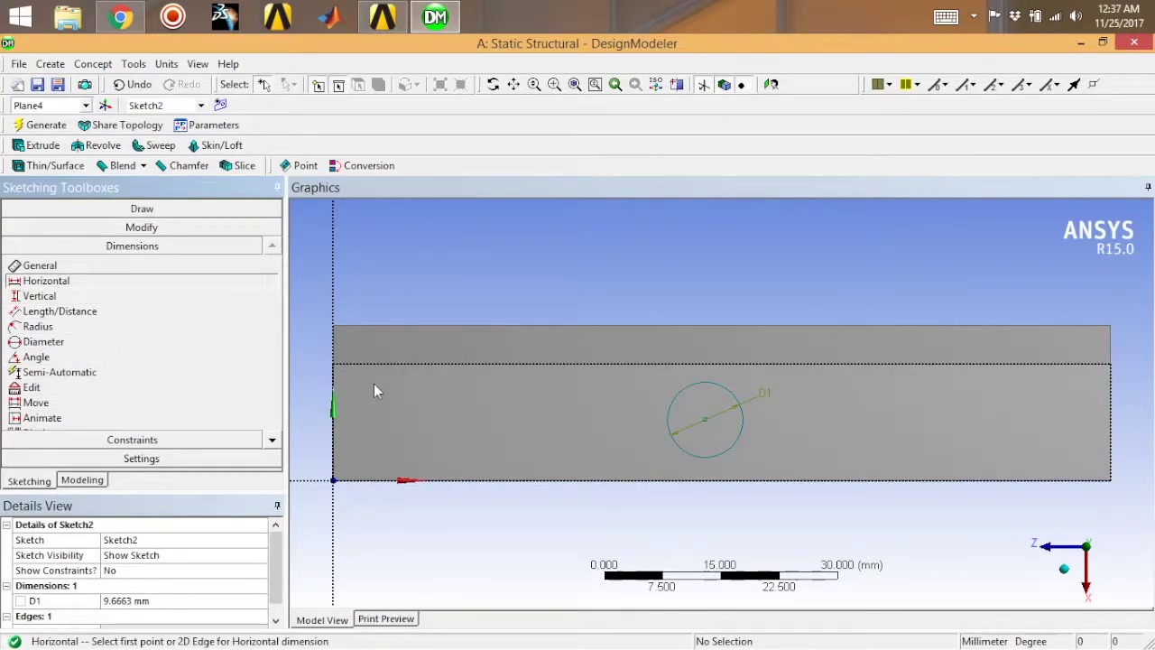
{"action": "left_click", "coordinate": [705, 422]}
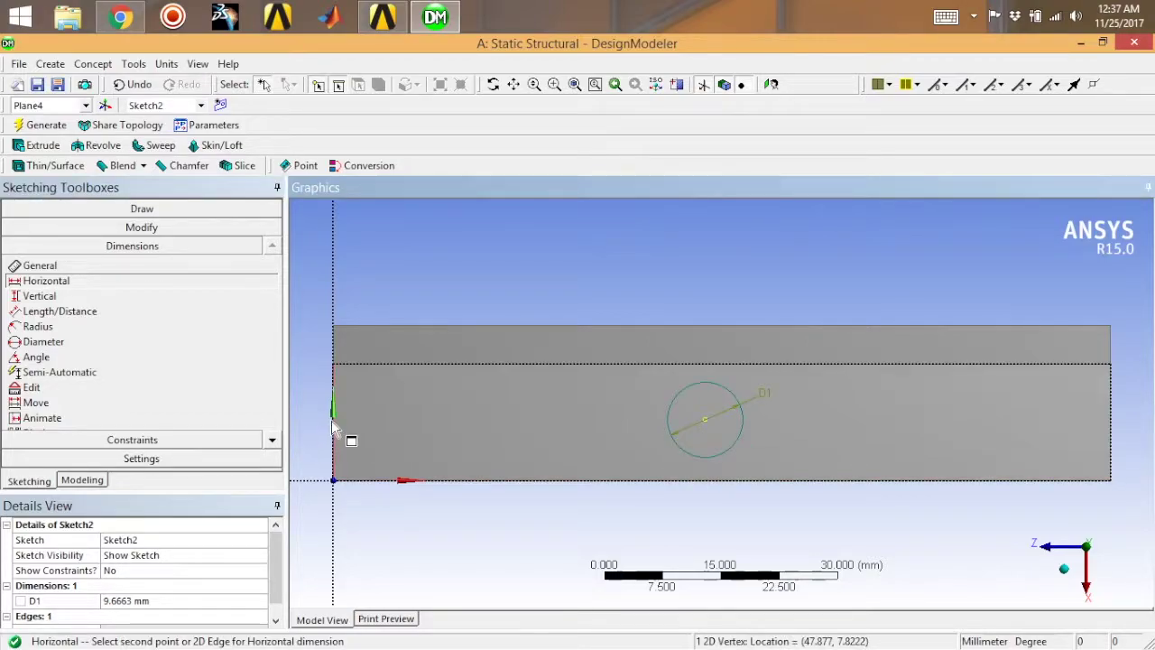
{"action": "left_click", "coordinate": [429, 479]}
{"action": "left_click", "coordinate": [477, 516]}
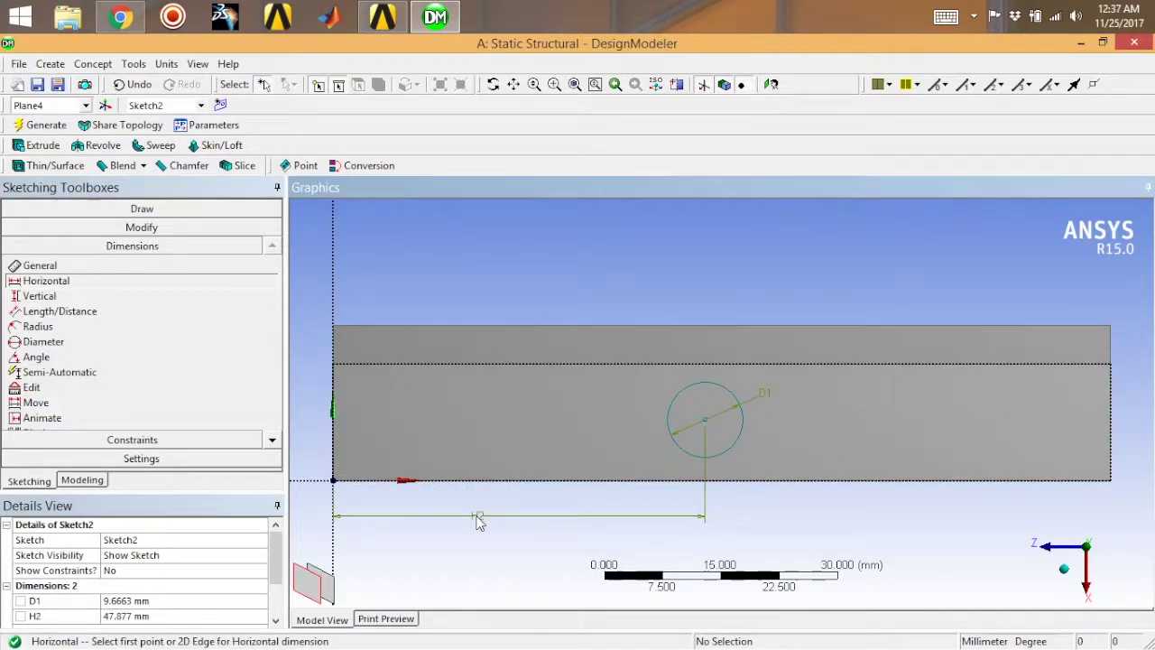
{"action": "left_click", "coordinate": [49, 296]}
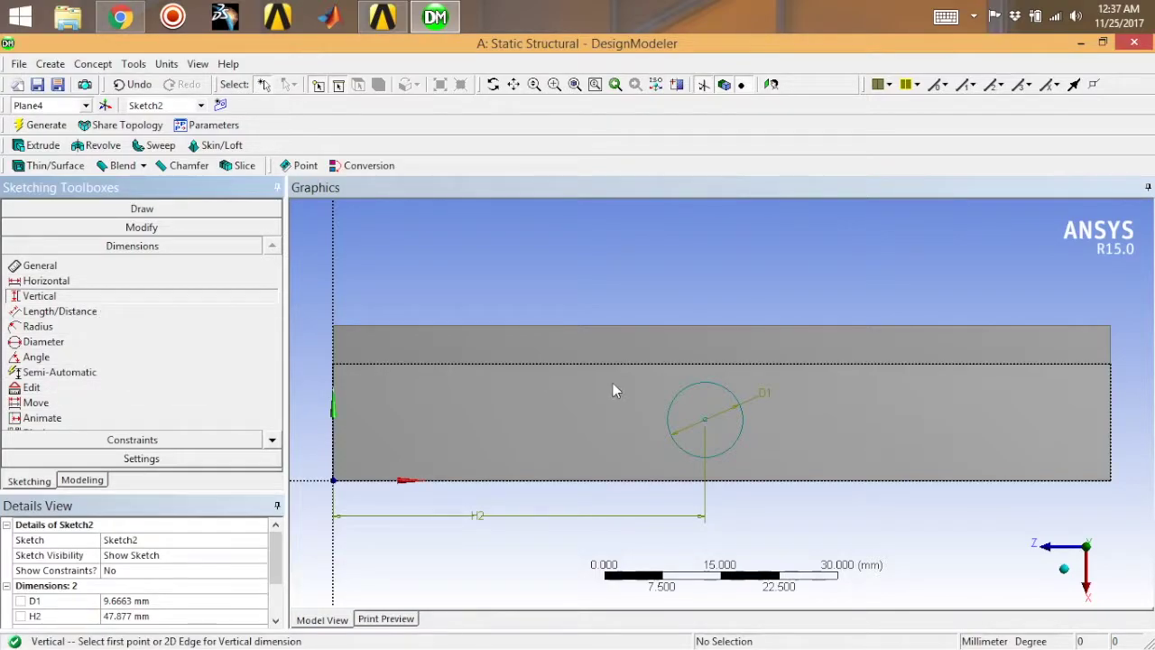
{"action": "left_click", "coordinate": [704, 421]}
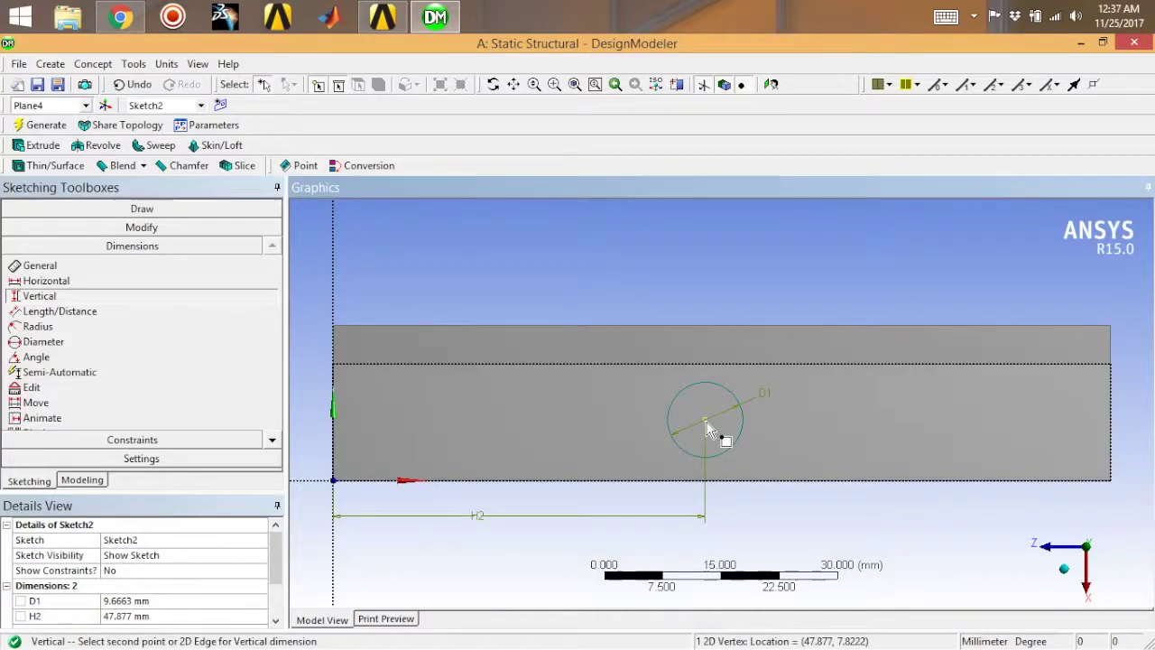
{"action": "left_click", "coordinate": [802, 480]}
{"action": "left_click", "coordinate": [791, 447]}
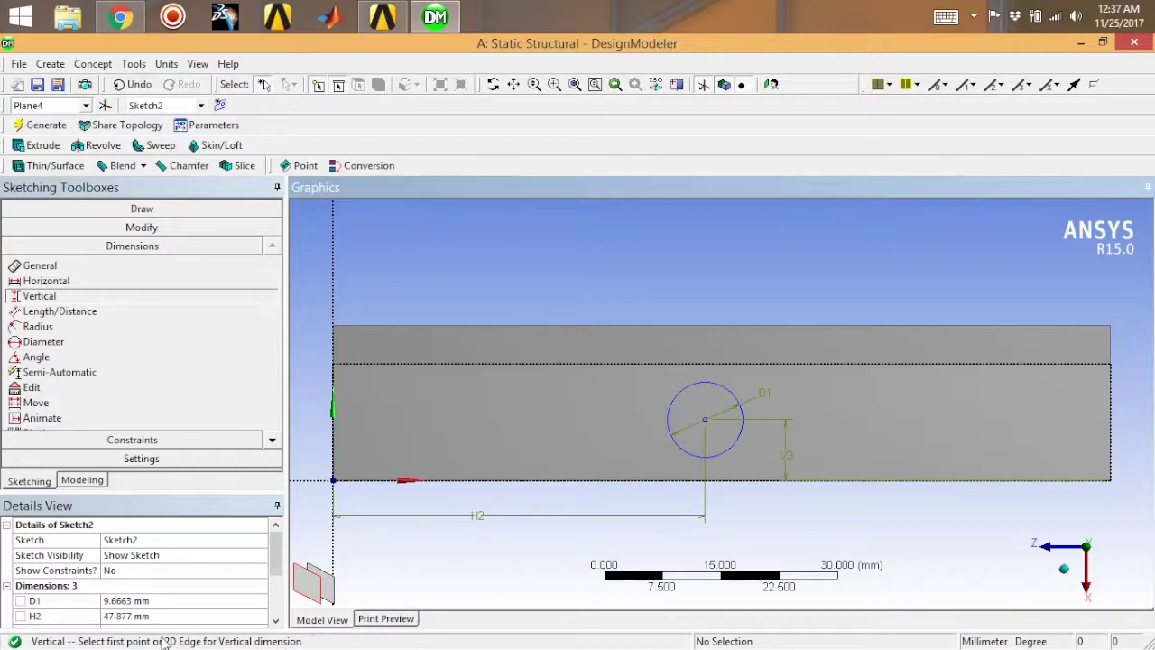
{"action": "left_click_drag", "start_coordinate": [277, 559], "coordinate": [278, 571]}
{"action": "left_click", "coordinate": [155, 557]}
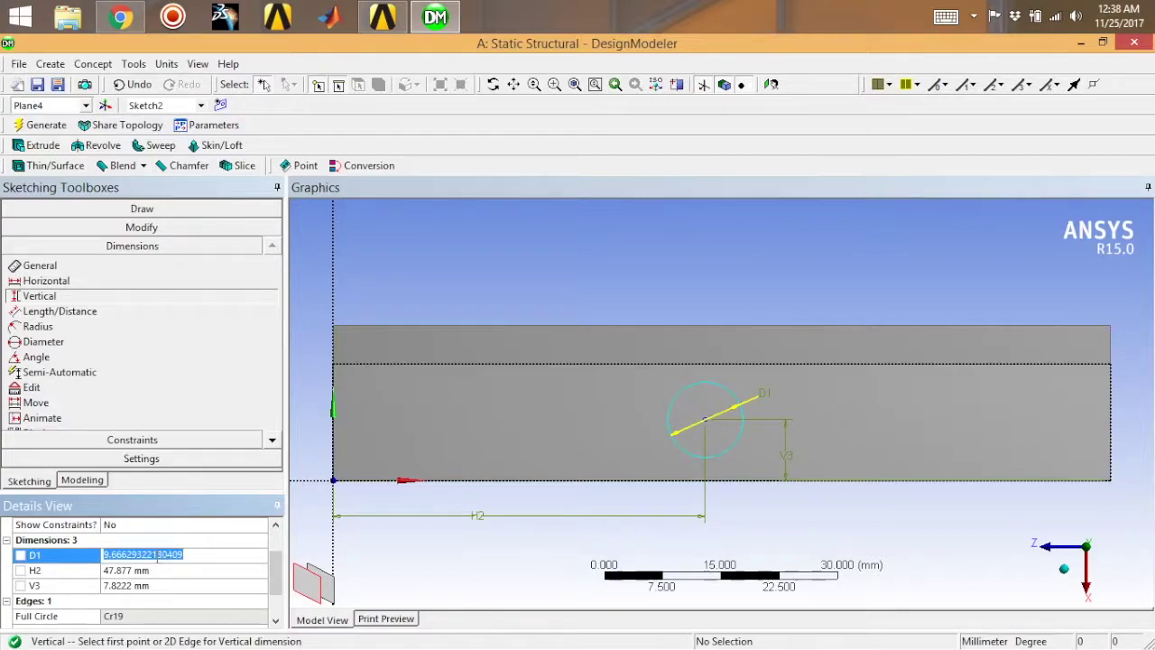
Step: Set D1 = 10 mm, H2 = 50 mm and V3 = 8 mm, then go back to Modeling
{"action": "type", "text": "1"}
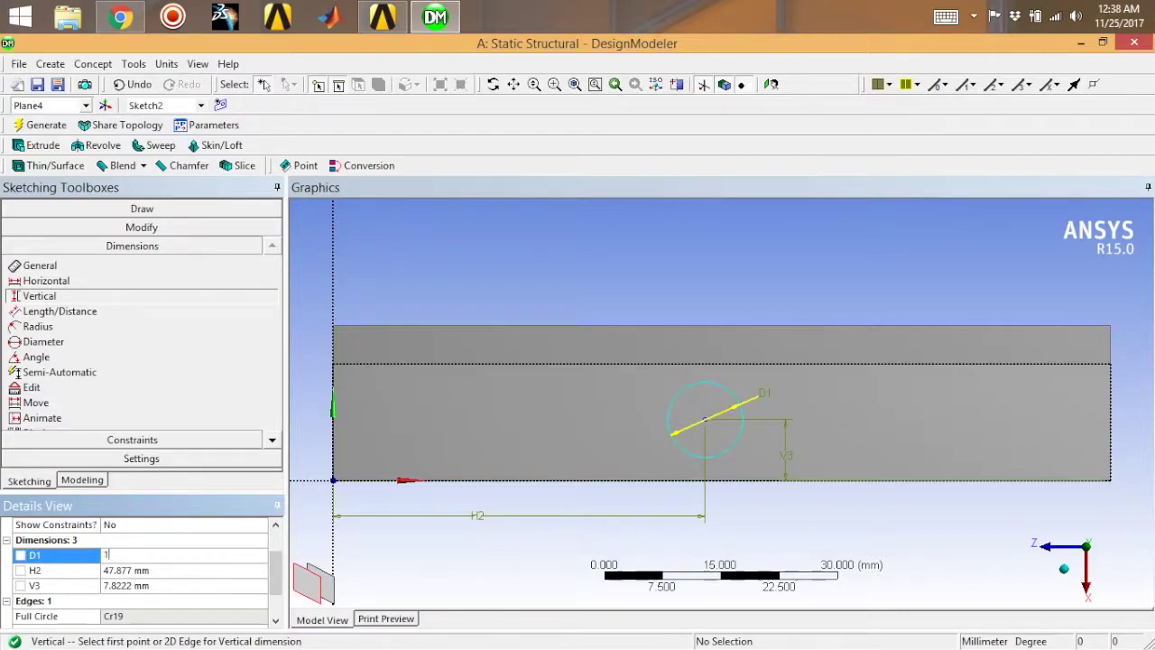
{"action": "type", "text": "0"}
{"action": "key", "text": "Return"}
{"action": "left_click", "coordinate": [166, 571]}
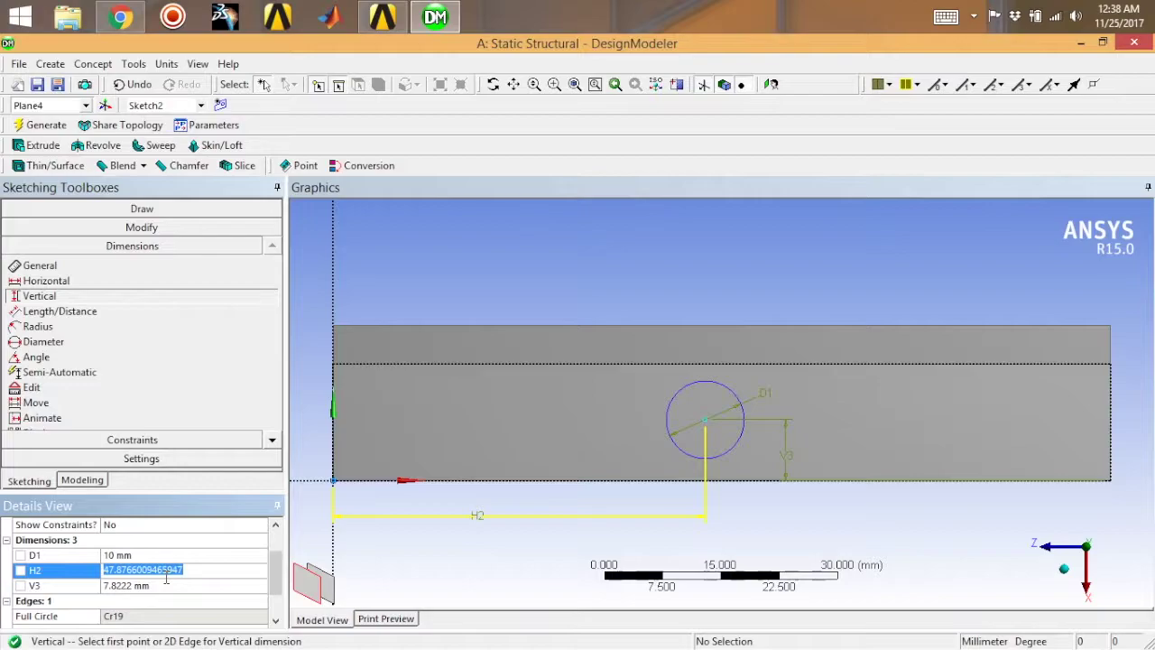
{"action": "type", "text": "50"}
{"action": "key", "text": "Return"}
{"action": "left_click", "coordinate": [174, 586]}
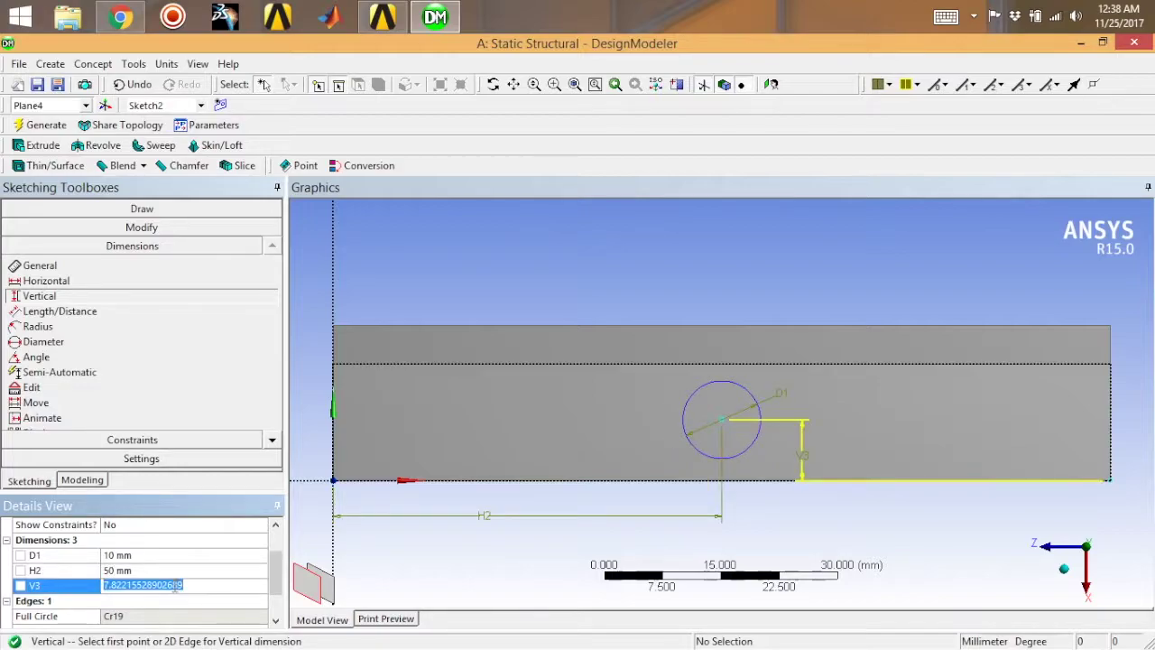
{"action": "type", "text": "8"}
{"action": "key", "text": "Return"}
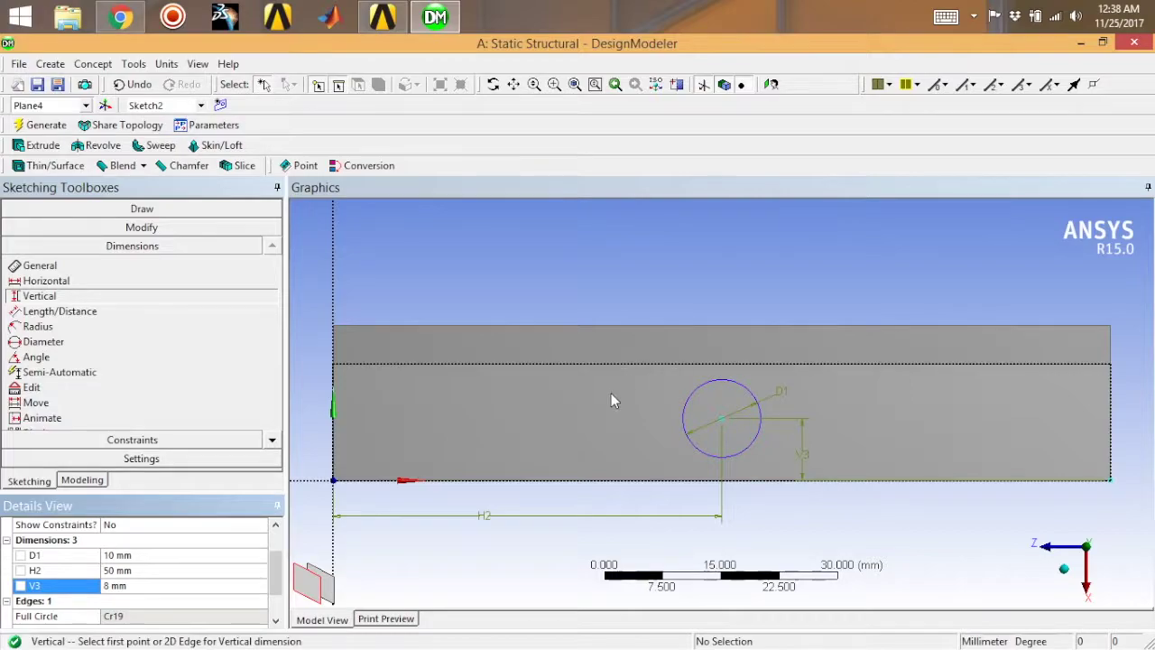
{"action": "left_click", "coordinate": [97, 483]}
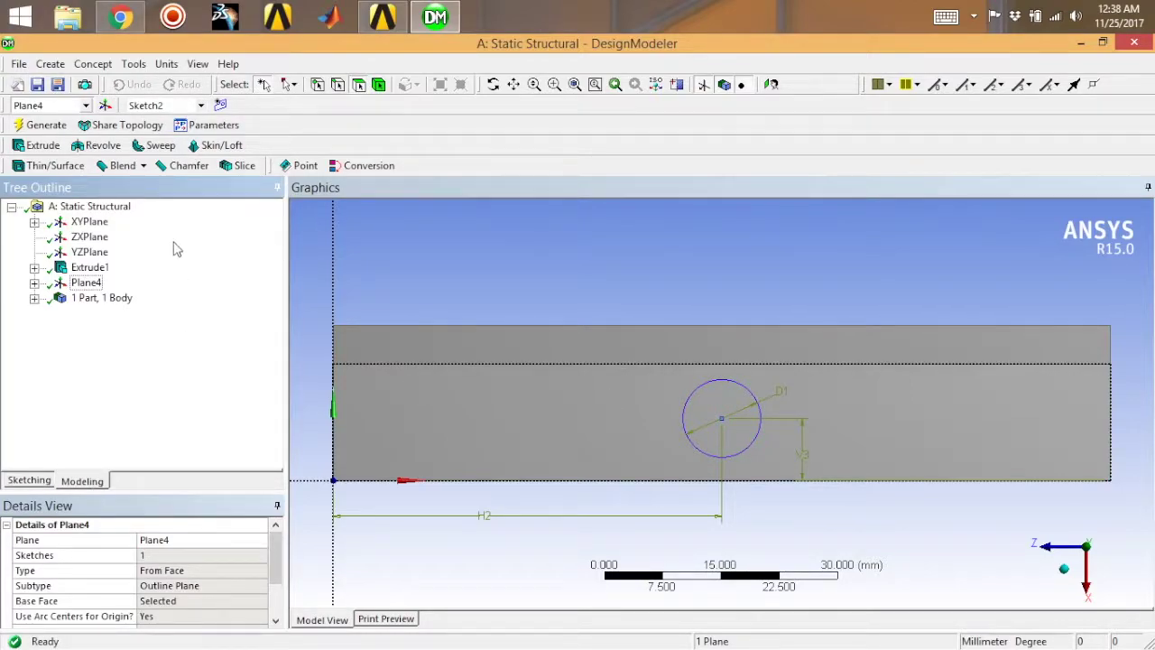
Step: Generate Extrude2 from the Plane4 sketch as a Through All Cut Material extrusion
{"action": "left_click", "coordinate": [27, 149]}
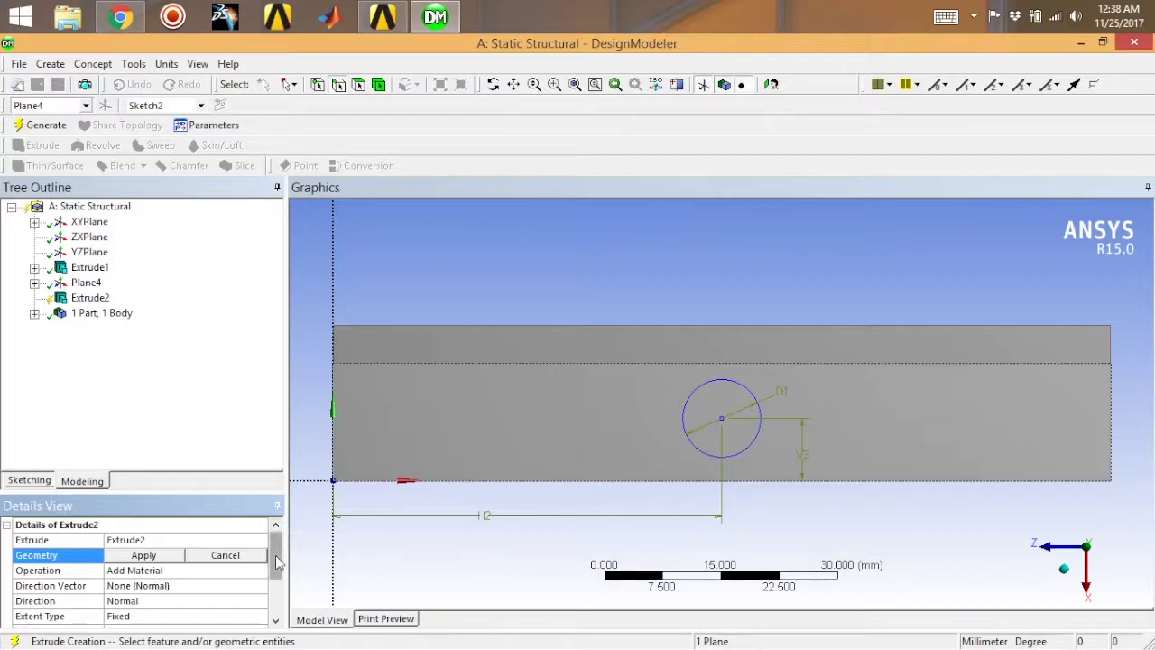
{"action": "scroll", "coordinate": [277, 564], "scroll_direction": "down", "scroll_amount": 1}
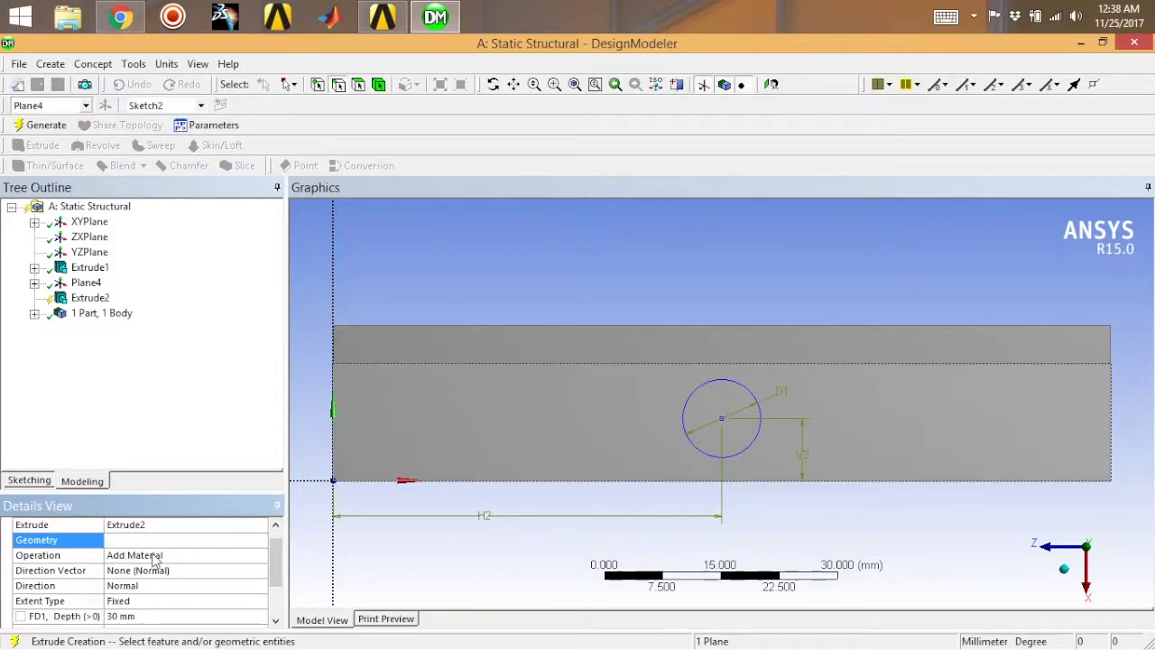
{"action": "left_click", "coordinate": [143, 539]}
{"action": "left_click", "coordinate": [259, 559]}
{"action": "left_click", "coordinate": [170, 582]}
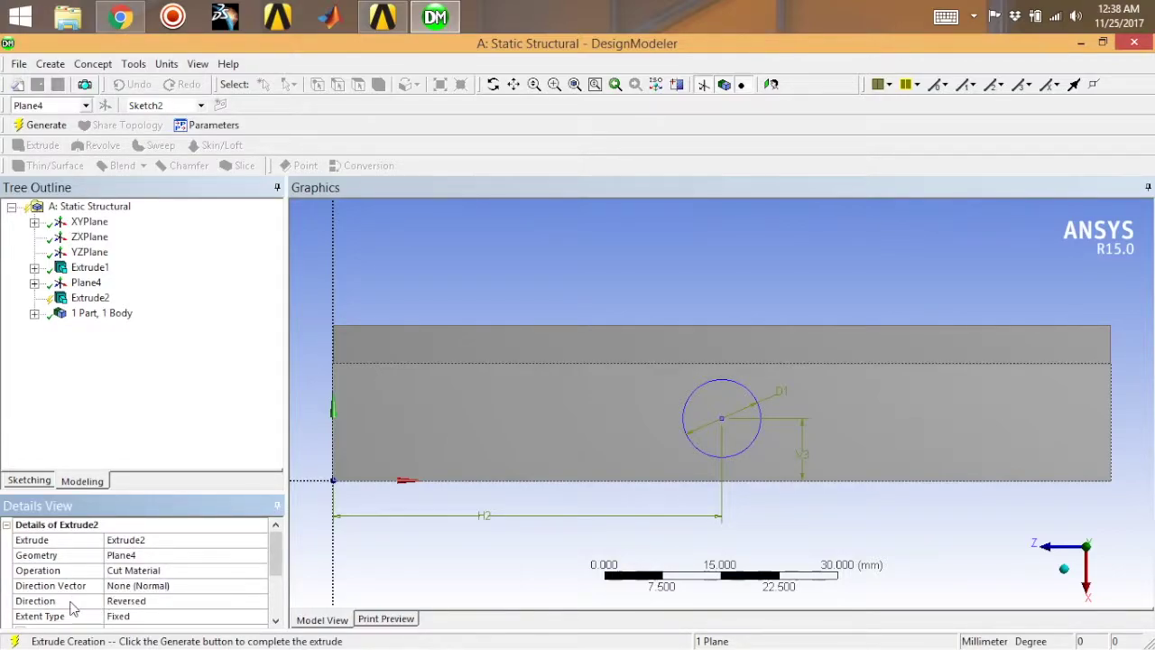
{"action": "left_click", "coordinate": [151, 617]}
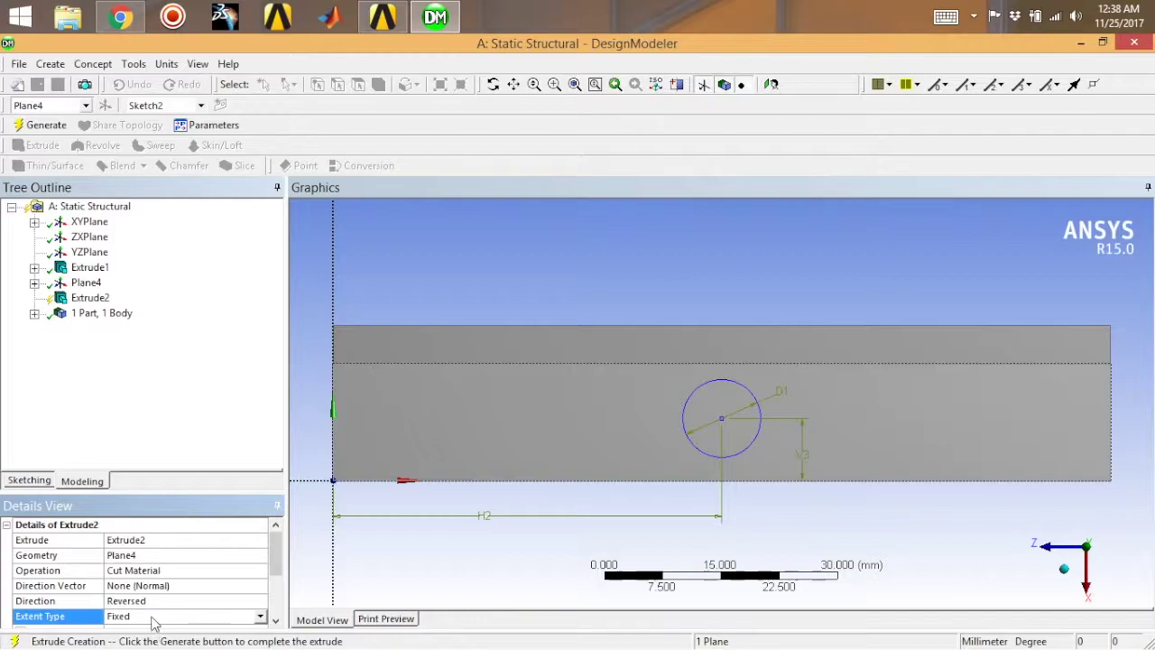
{"action": "left_click", "coordinate": [181, 616]}
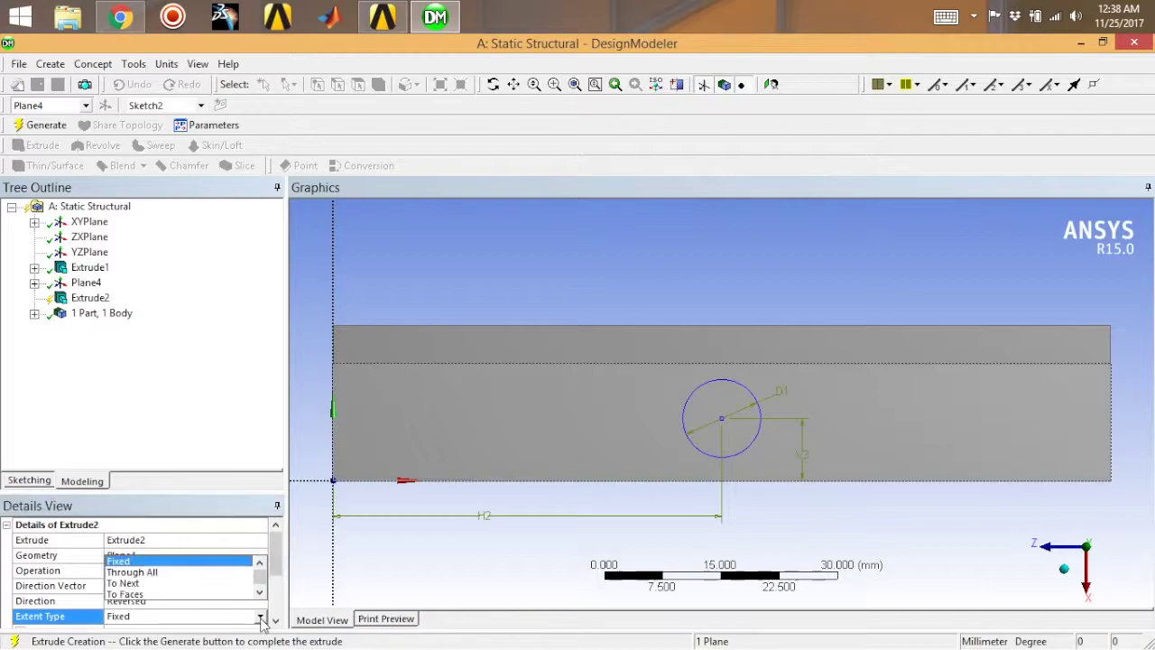
{"action": "left_click", "coordinate": [180, 572]}
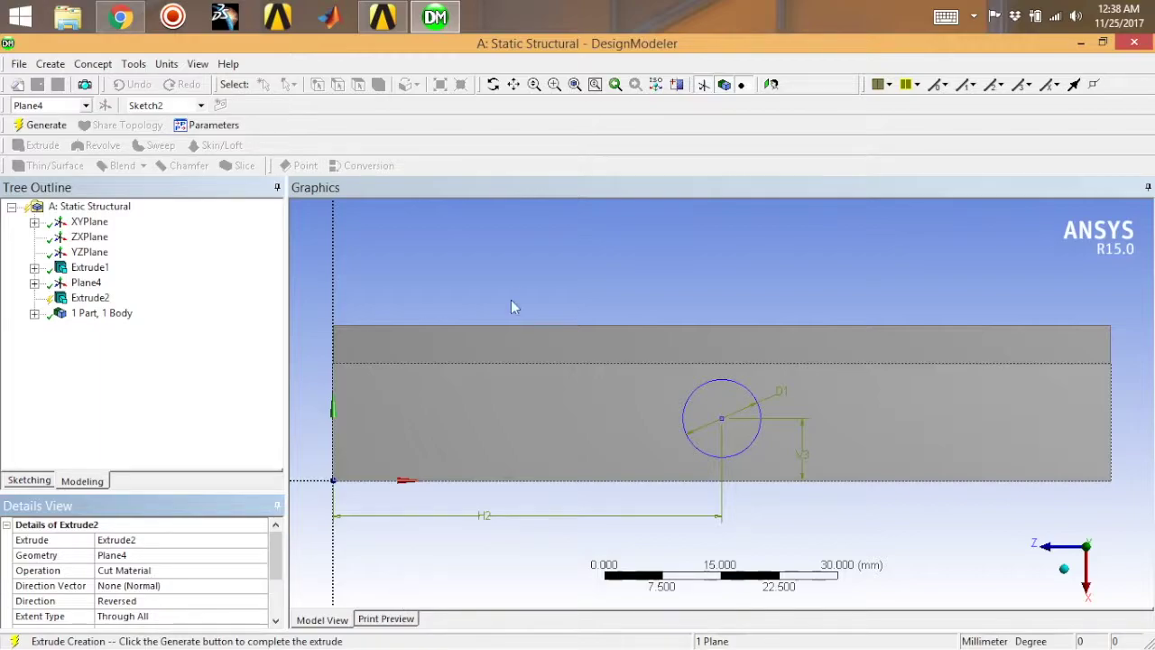
{"action": "left_click", "coordinate": [655, 87]}
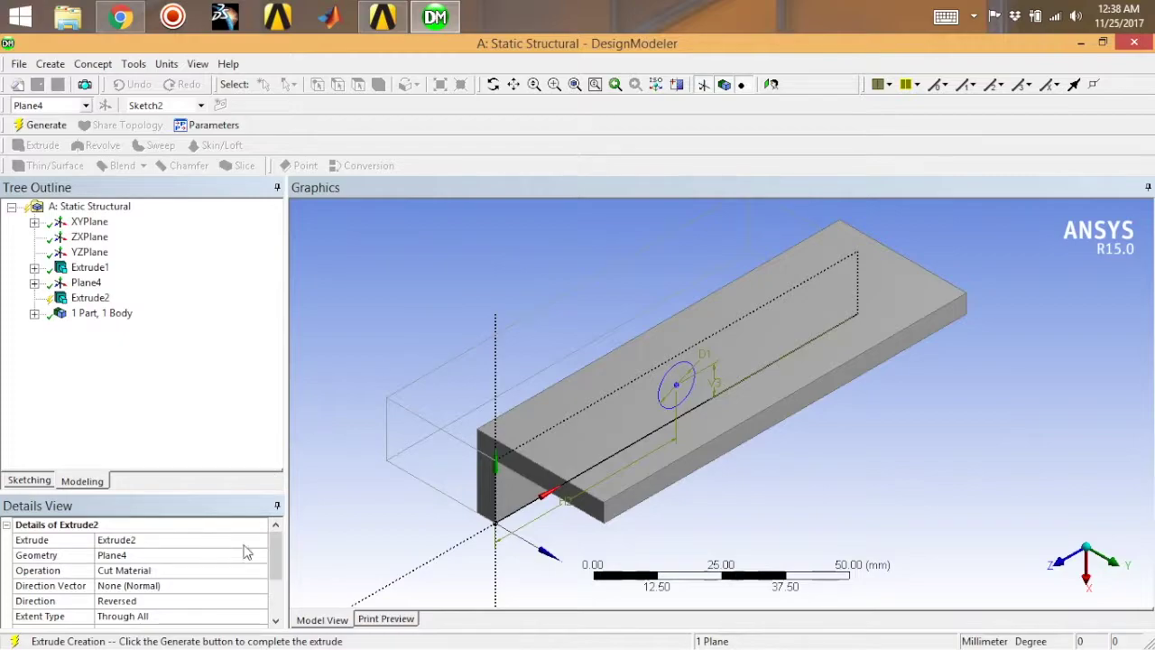
{"action": "left_click", "coordinate": [45, 126]}
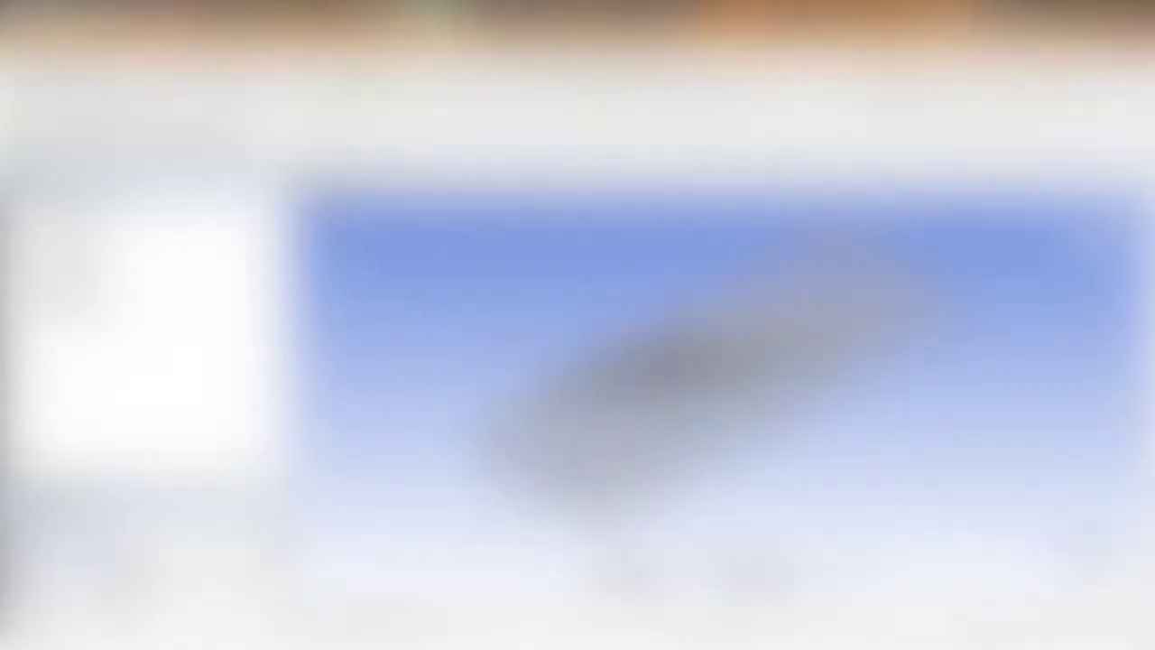
{"action": "left_click", "coordinate": [49, 556]}
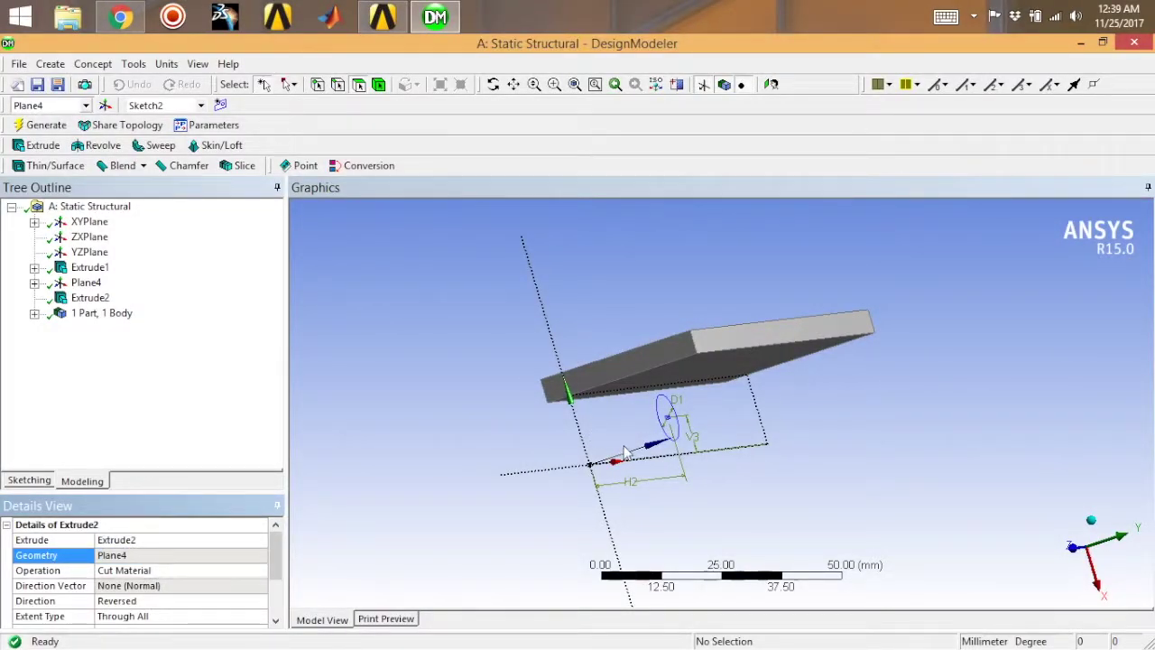
Step: Delete the Extrude2 cut feature from the Tree Outline and confirm
{"action": "left_click", "coordinate": [90, 297]}
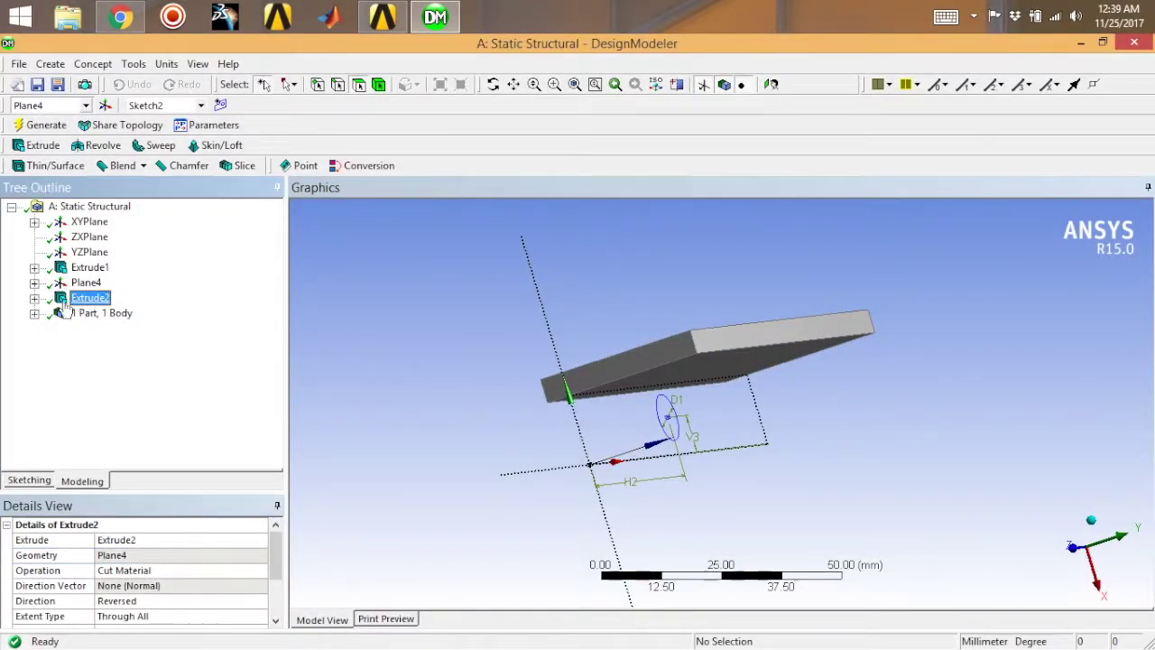
{"action": "left_click", "coordinate": [35, 298]}
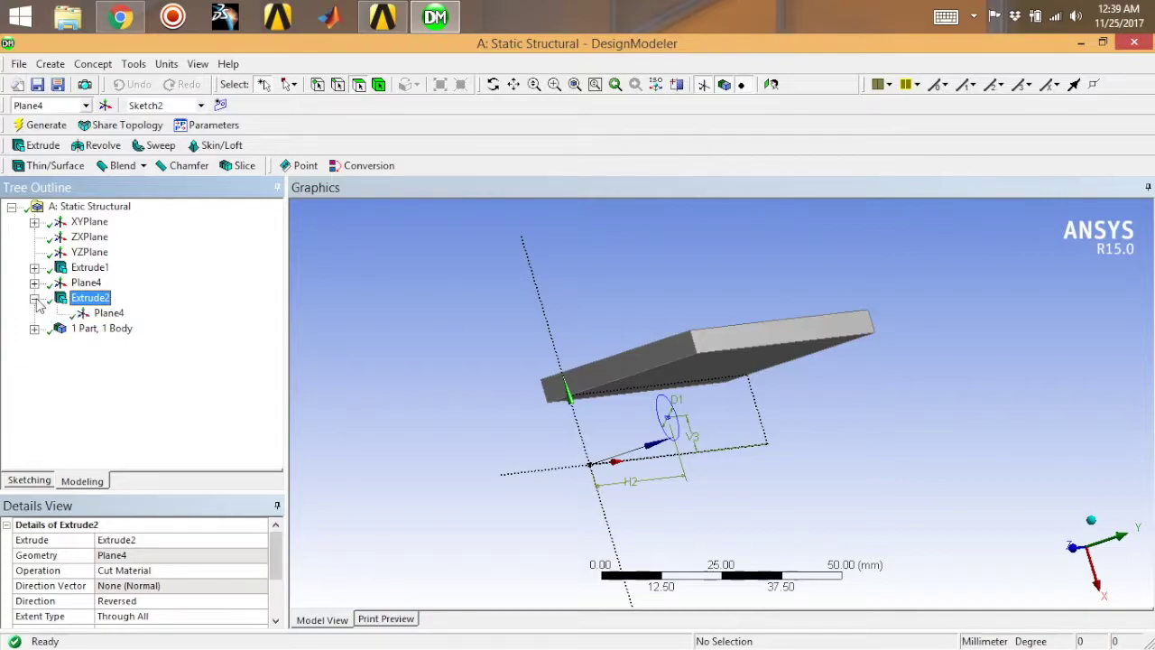
{"action": "double_click", "coordinate": [95, 305]}
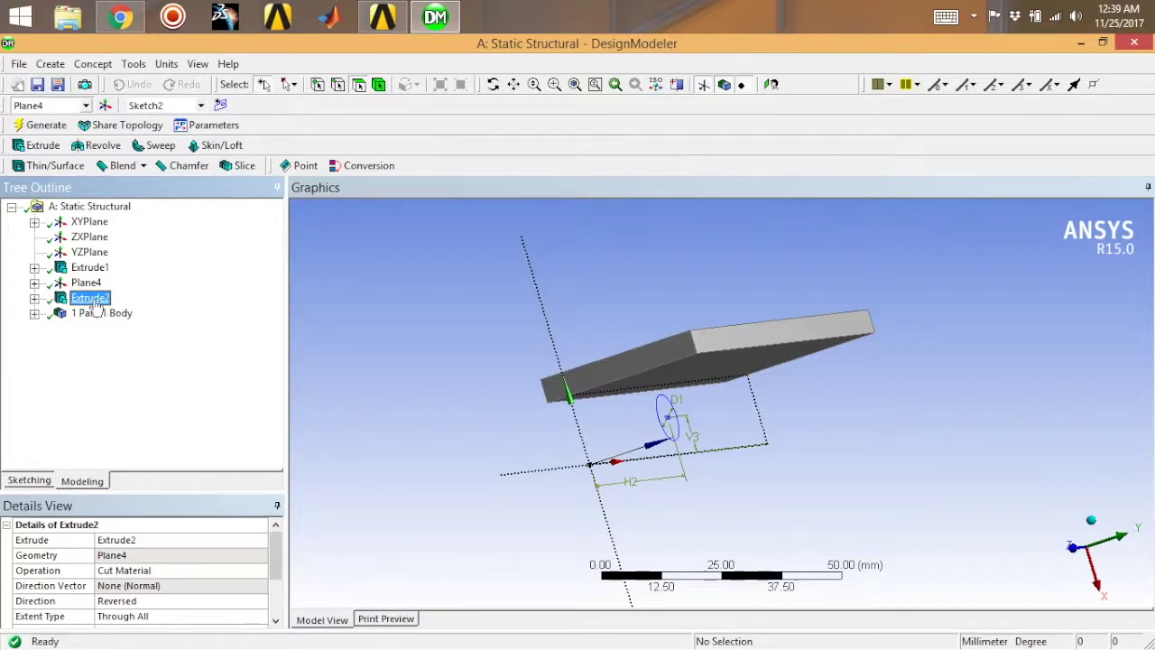
{"action": "left_click", "coordinate": [109, 555]}
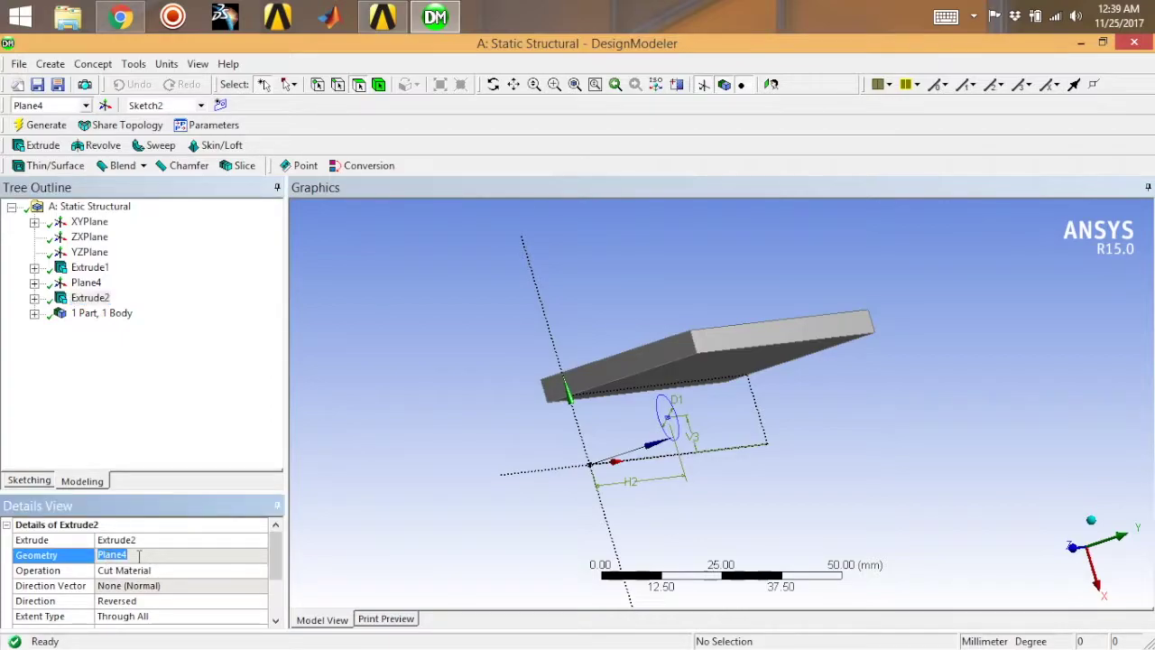
{"action": "right_click", "coordinate": [139, 555]}
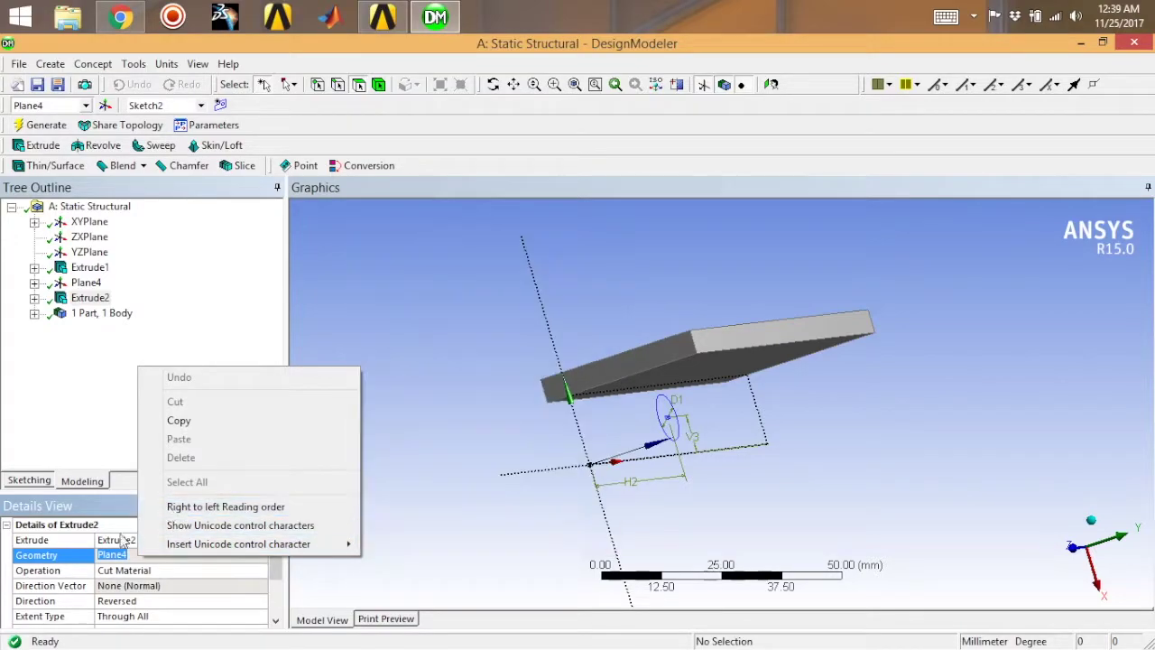
{"action": "left_click", "coordinate": [67, 555]}
{"action": "right_click", "coordinate": [91, 302]}
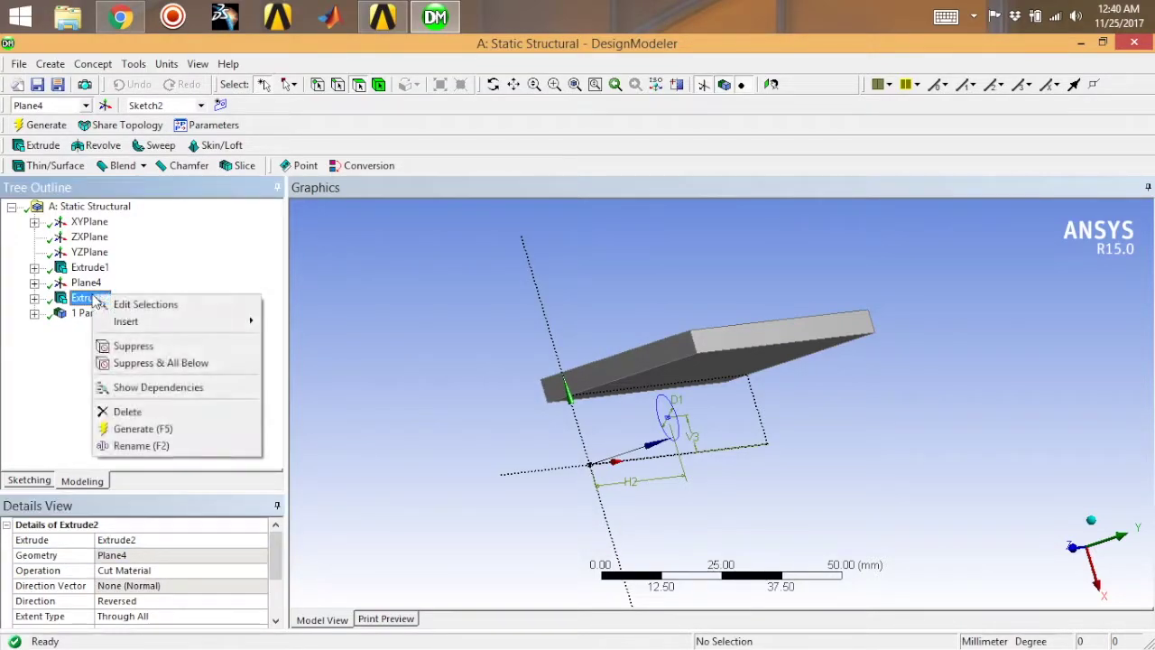
{"action": "left_click", "coordinate": [135, 408]}
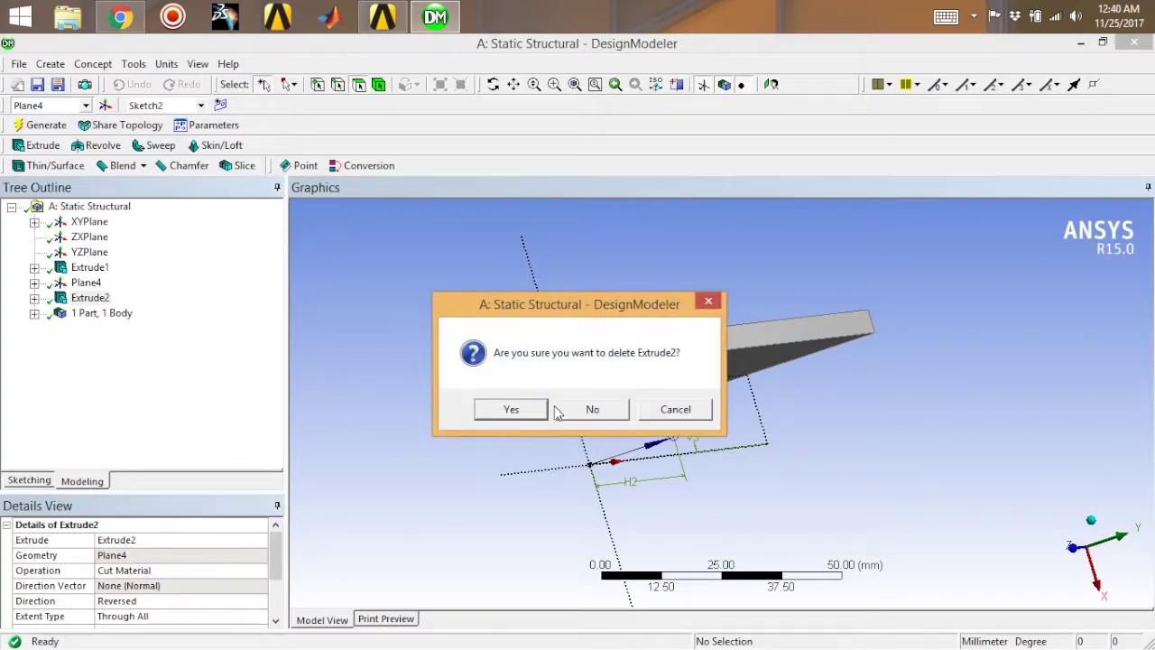
{"action": "left_click", "coordinate": [527, 408]}
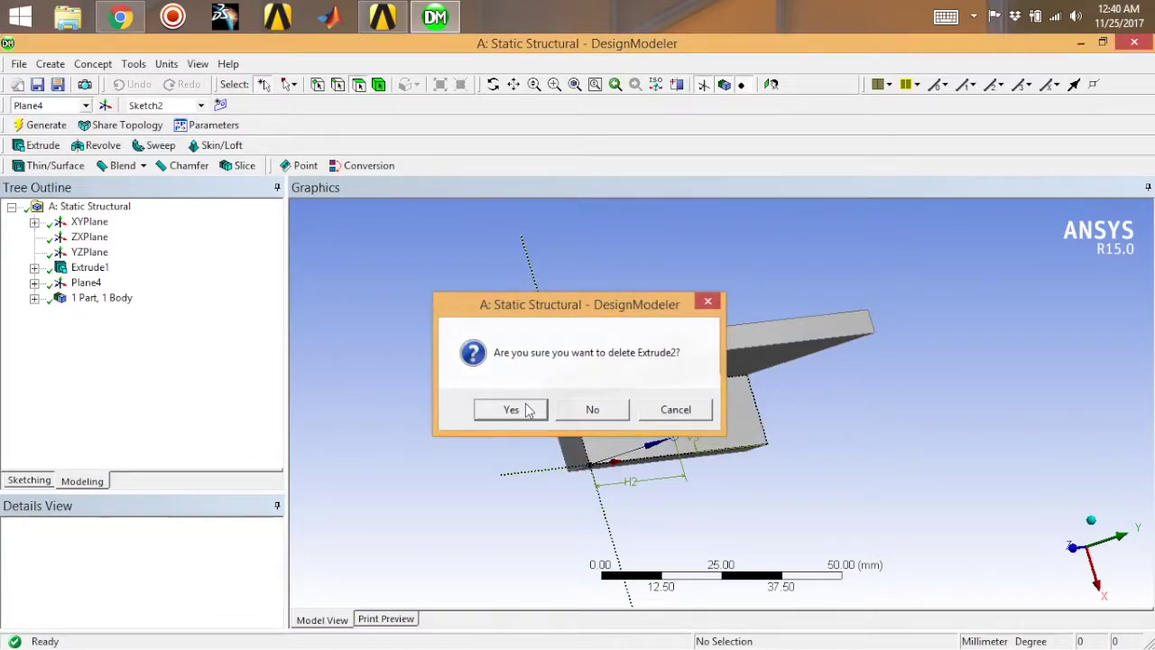
Step: Generate Extrude3 from Sketch2 as a Through All Cut Material extrusion, holing the flange
{"action": "left_click", "coordinate": [34, 283]}
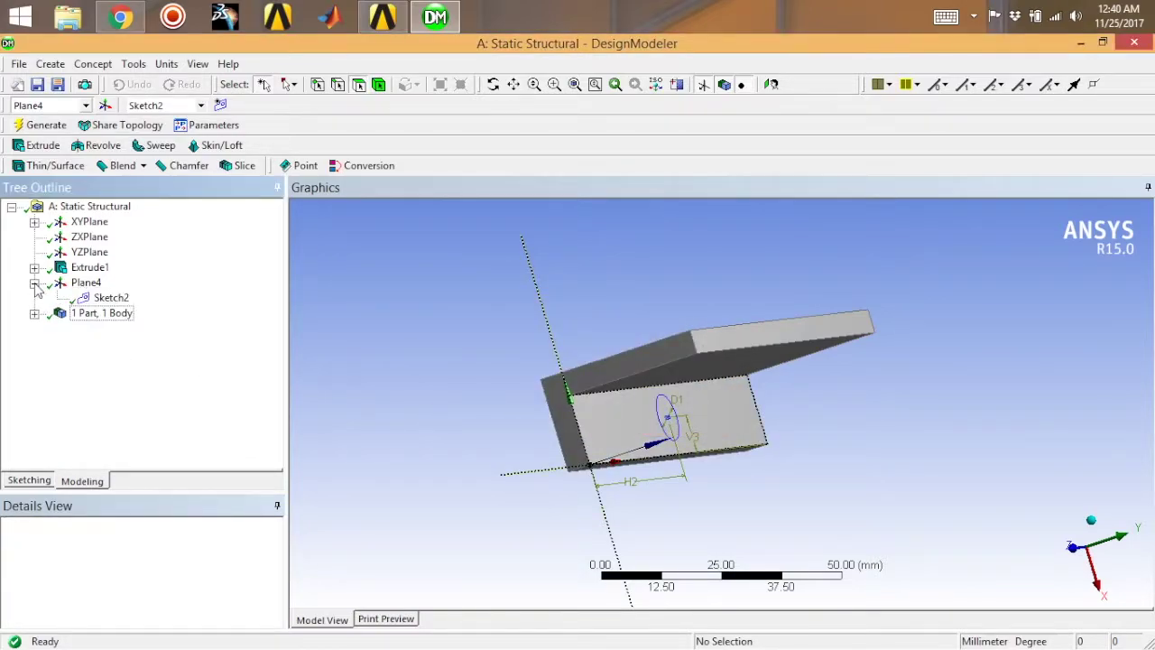
{"action": "left_click", "coordinate": [39, 148]}
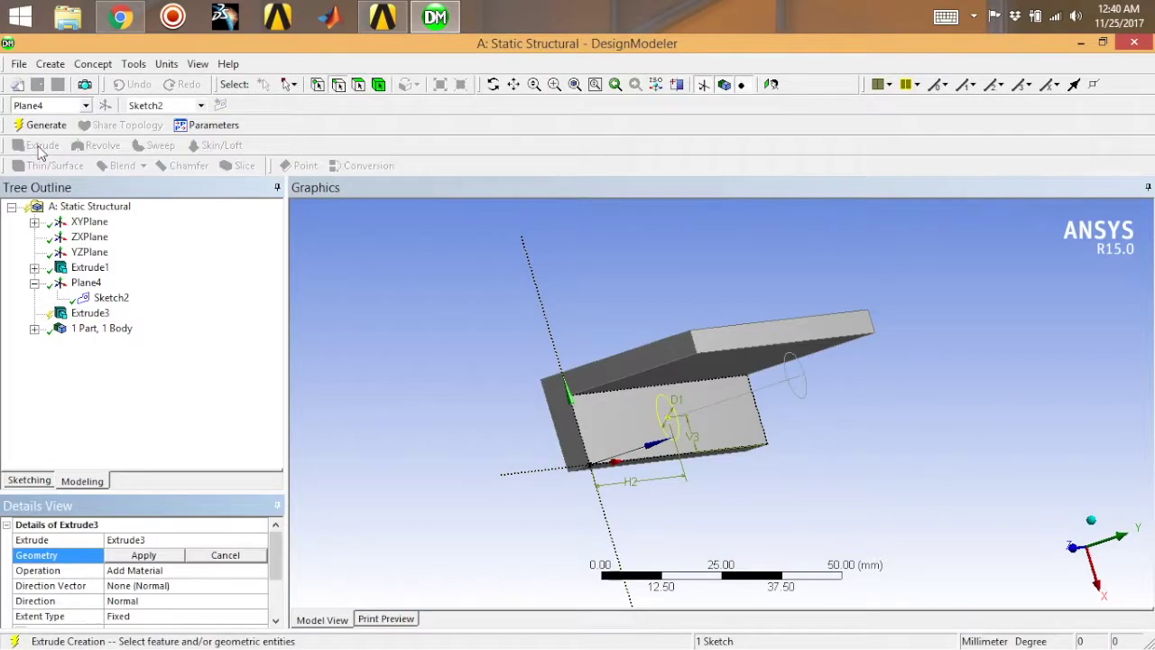
{"action": "left_click", "coordinate": [101, 301]}
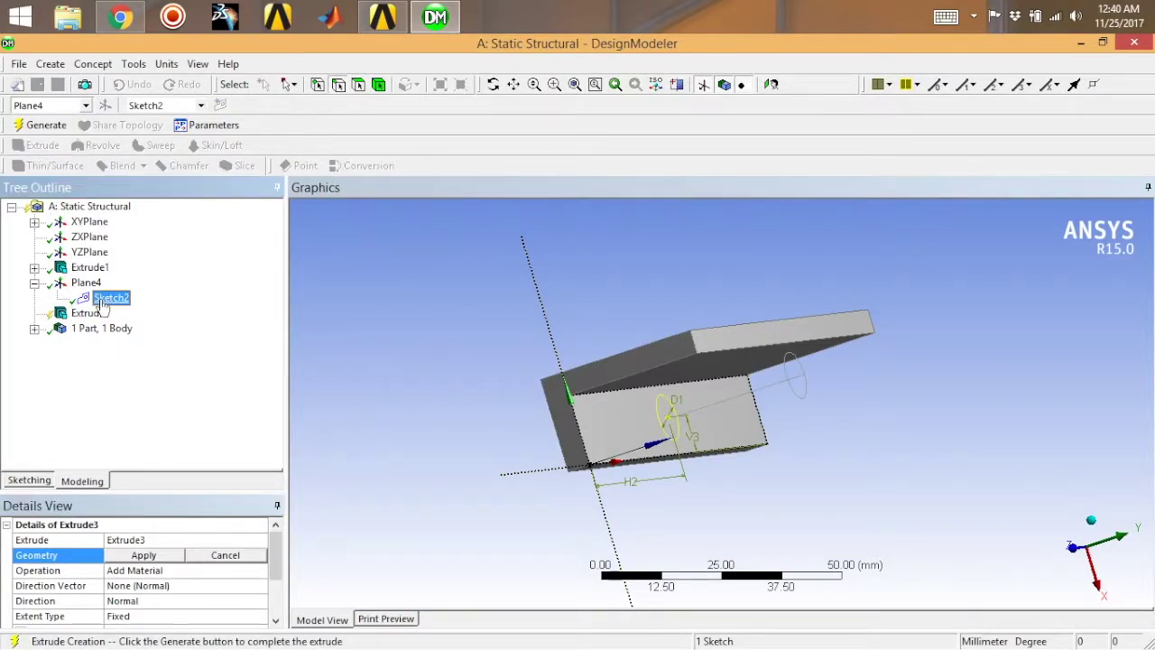
{"action": "left_click", "coordinate": [147, 554]}
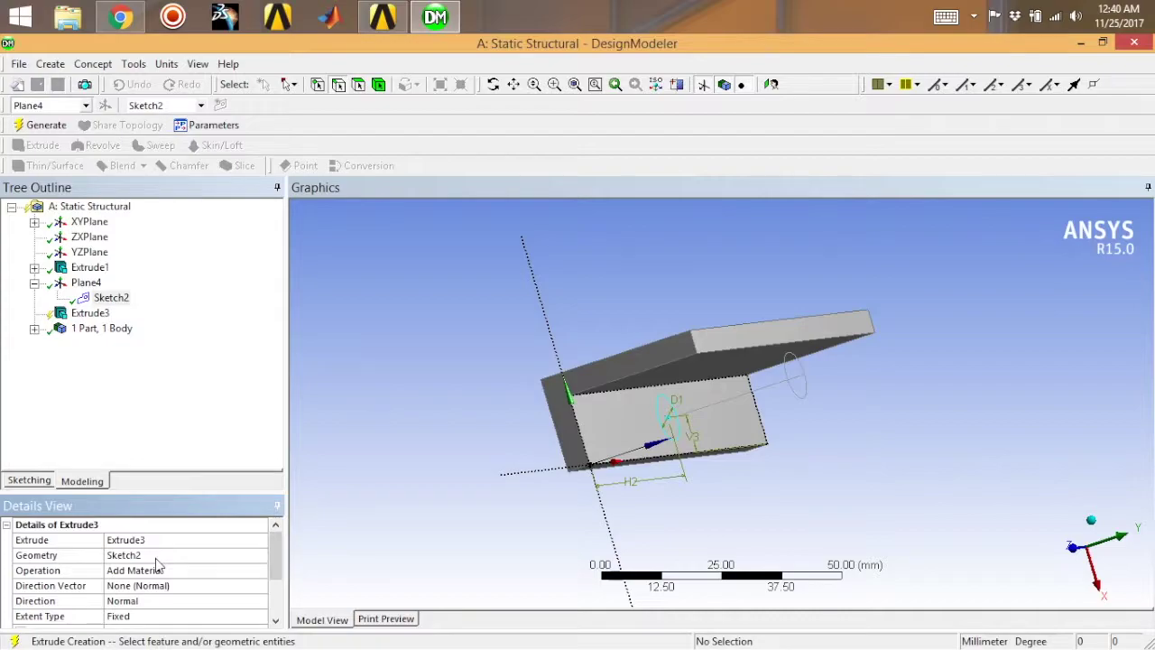
{"action": "left_click", "coordinate": [155, 574]}
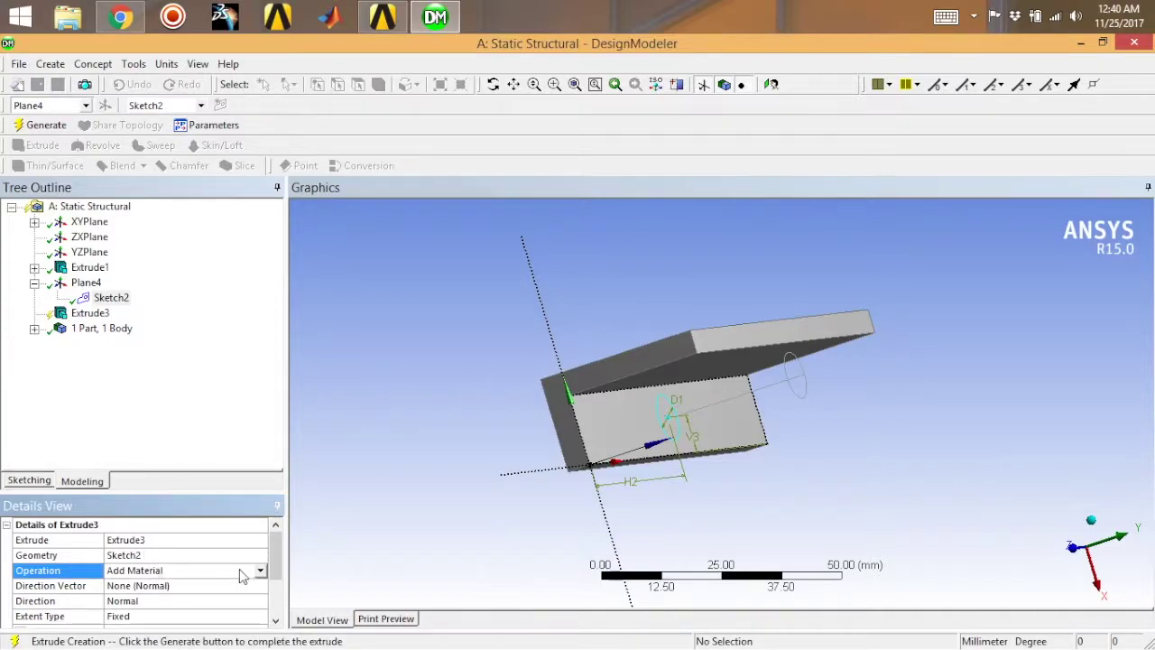
{"action": "left_click", "coordinate": [259, 571]}
{"action": "left_click", "coordinate": [186, 606]}
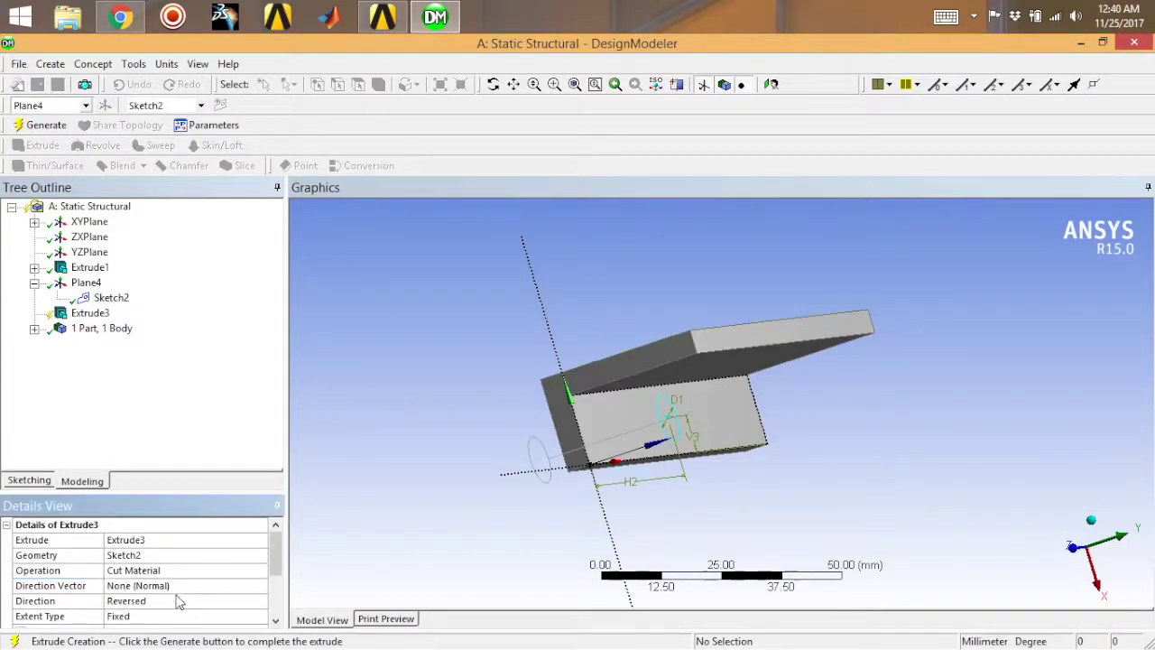
{"action": "left_click", "coordinate": [135, 617]}
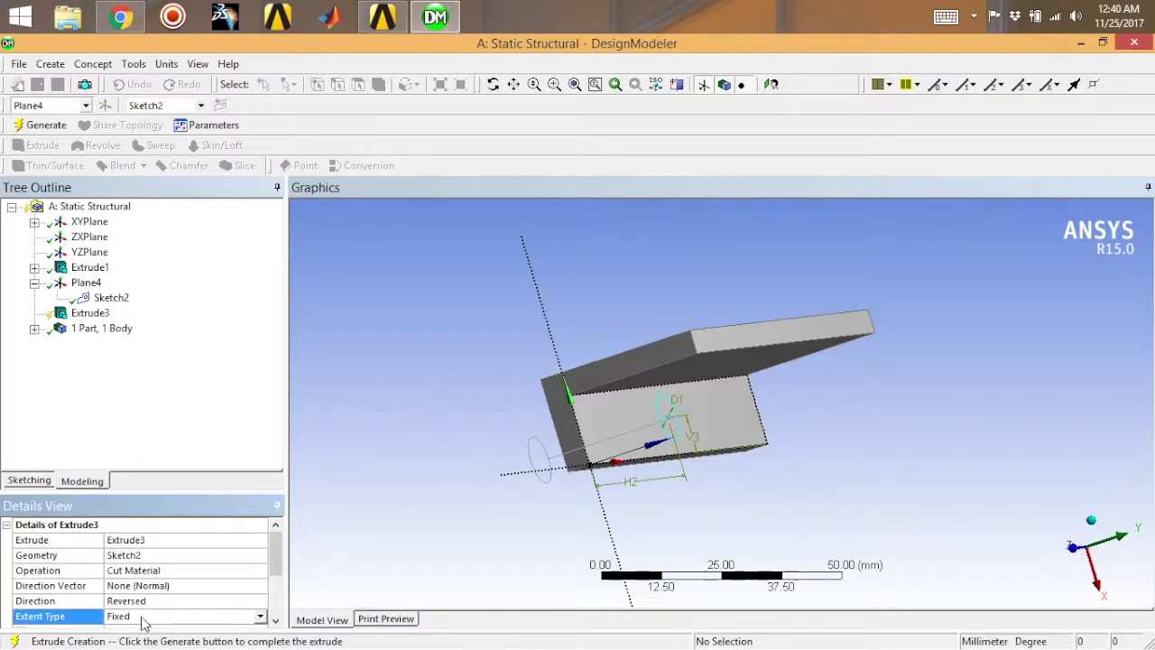
{"action": "left_click", "coordinate": [260, 616]}
{"action": "left_click", "coordinate": [180, 572]}
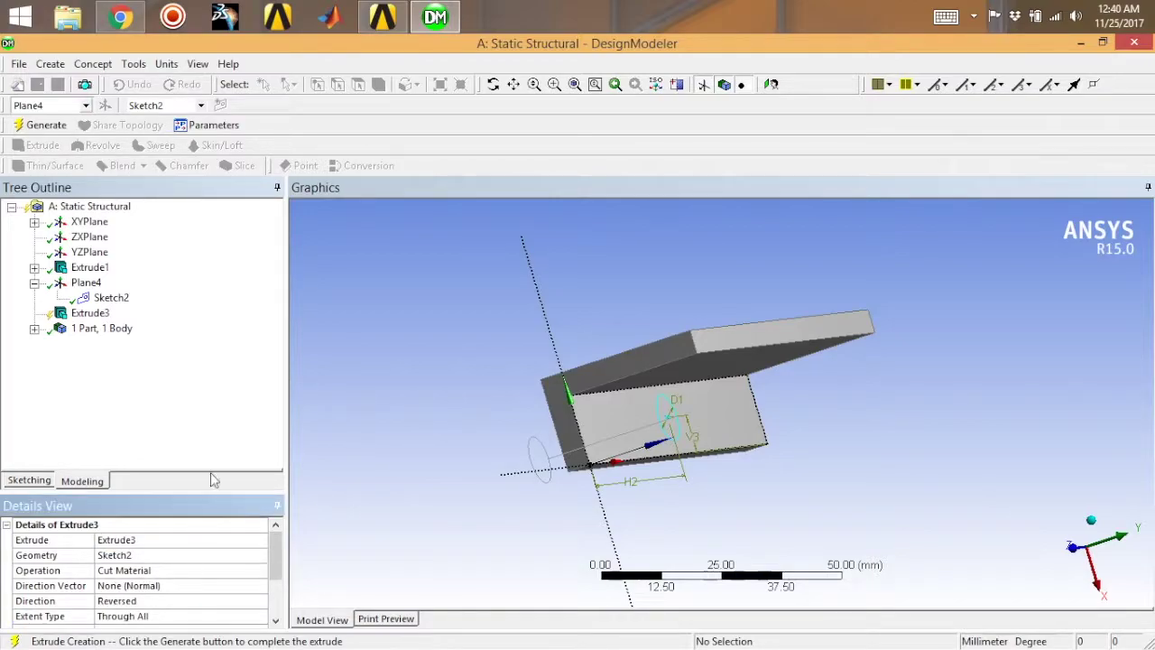
{"action": "left_click", "coordinate": [39, 126]}
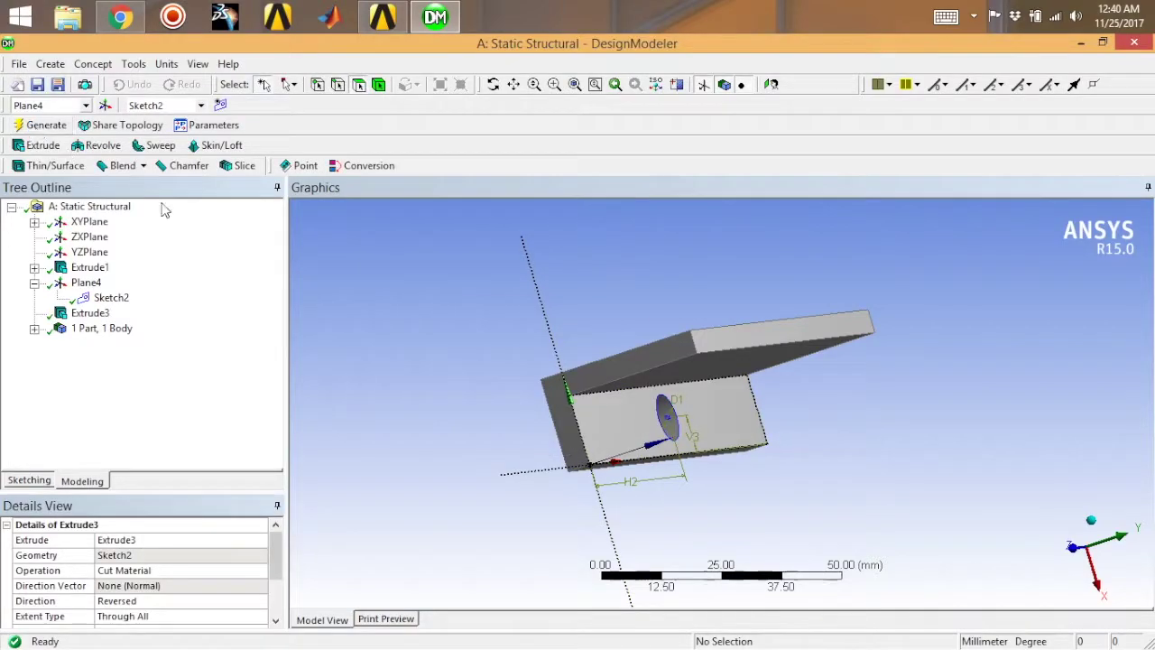
{"action": "middle_click_drag", "start_coordinate": [854, 413], "coordinate": [969, 369]}
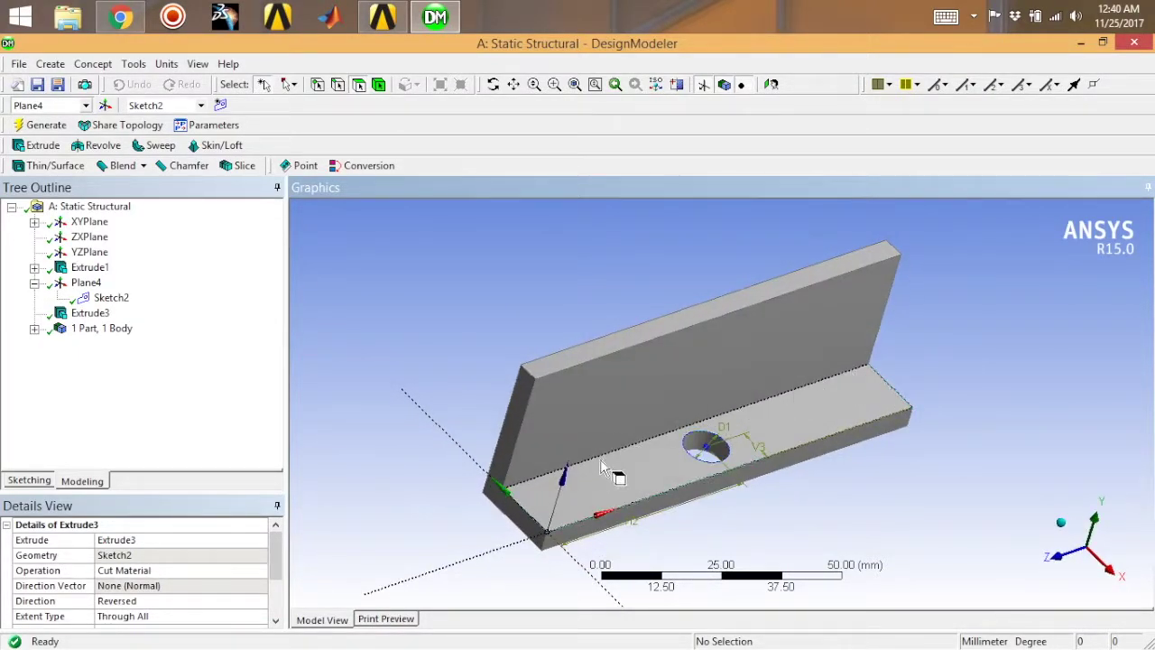
Step: Rotate the bracket to view the 10 mm hole through the base flange
{"action": "left_click", "coordinate": [81, 389]}
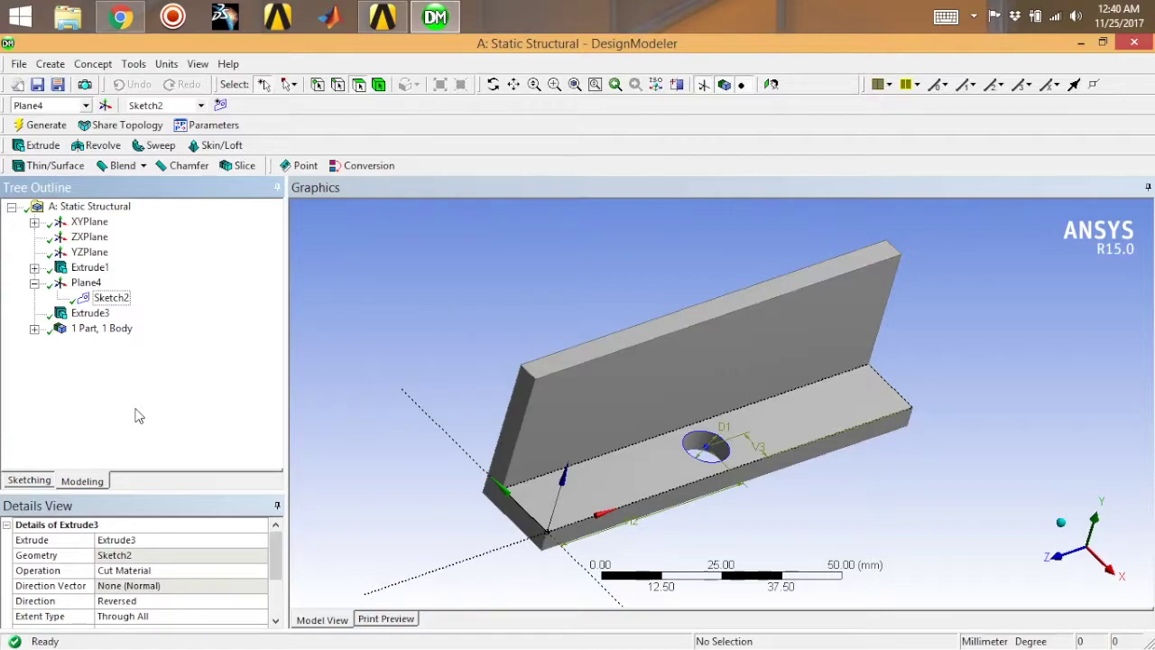
{"action": "left_click", "coordinate": [143, 166]}
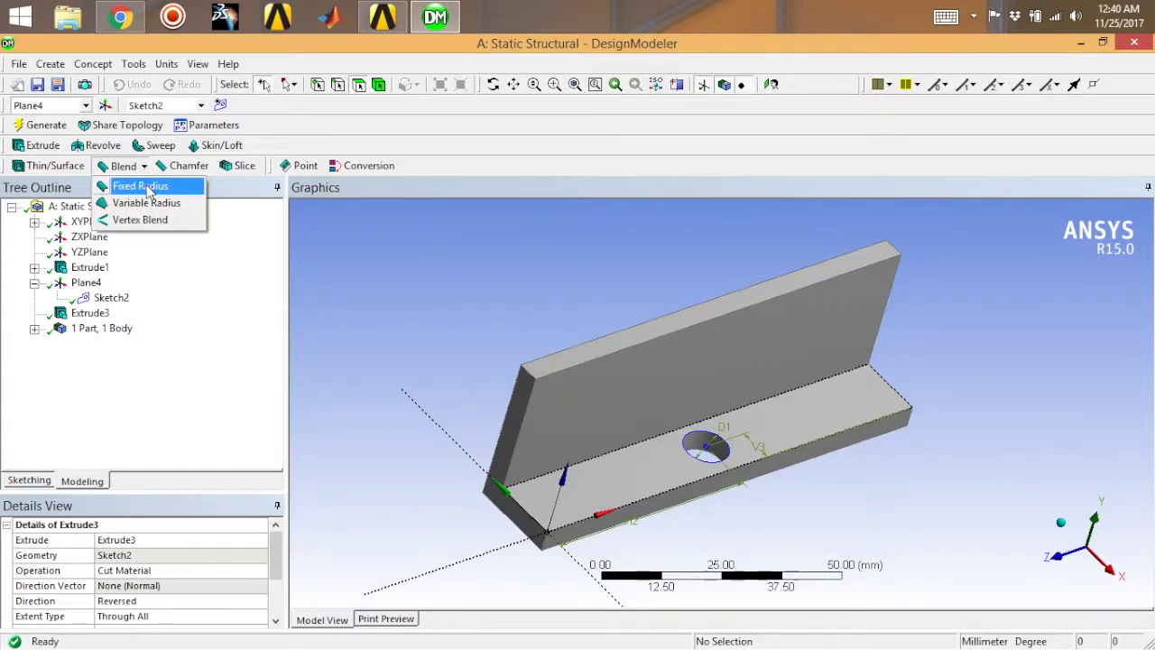
Step: Add a 3 mm fixed-radius fillet (FBlend1) along the inner edge where base meets wall
{"action": "left_click", "coordinate": [149, 190]}
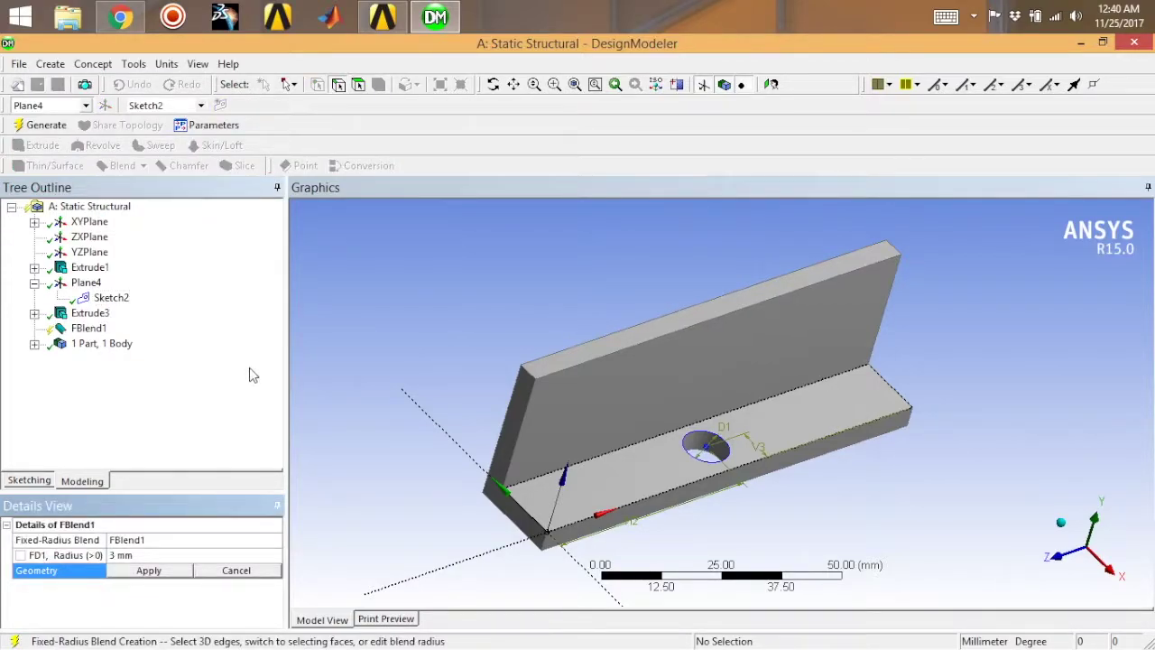
{"action": "left_click", "coordinate": [630, 450]}
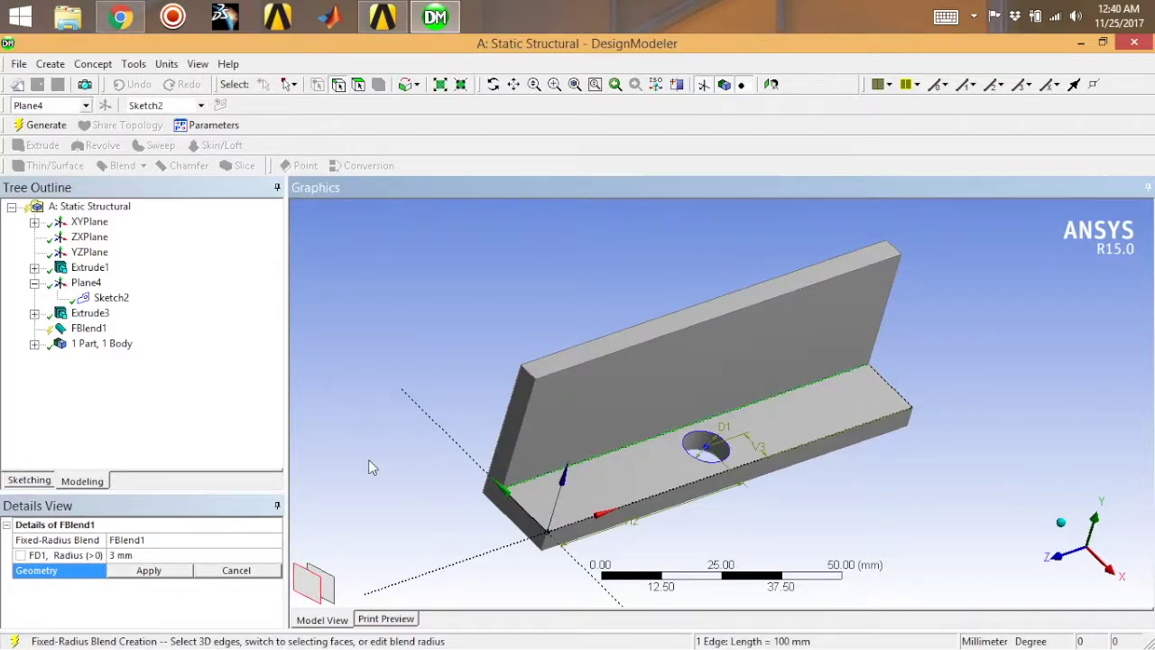
{"action": "left_click", "coordinate": [146, 570]}
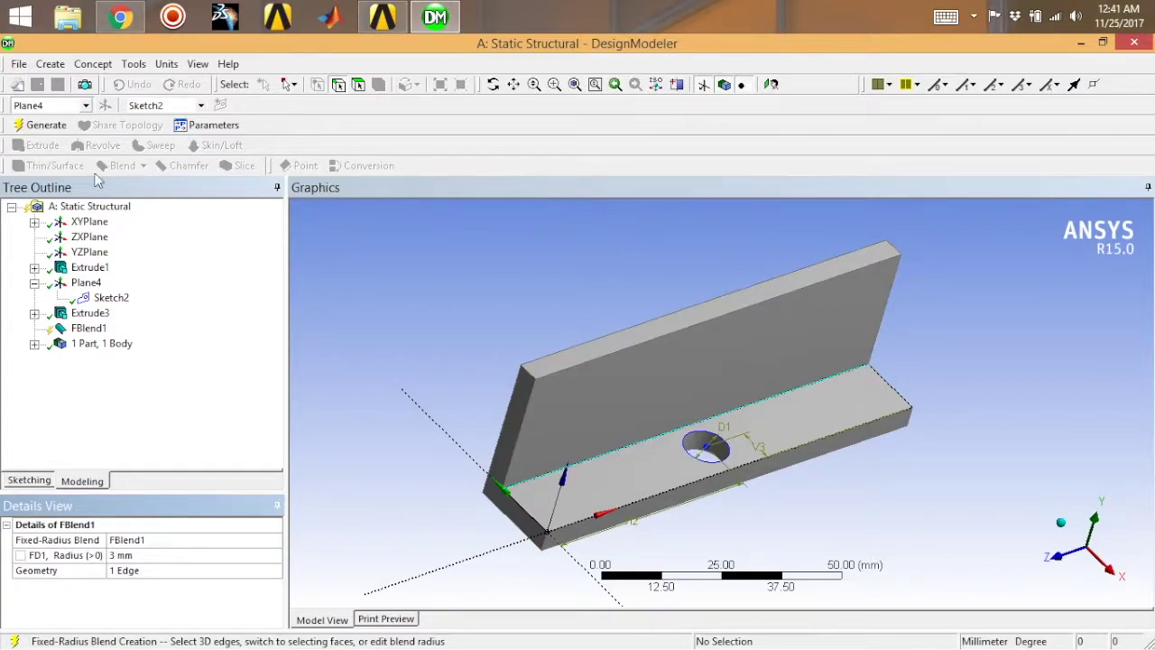
{"action": "left_click", "coordinate": [47, 124]}
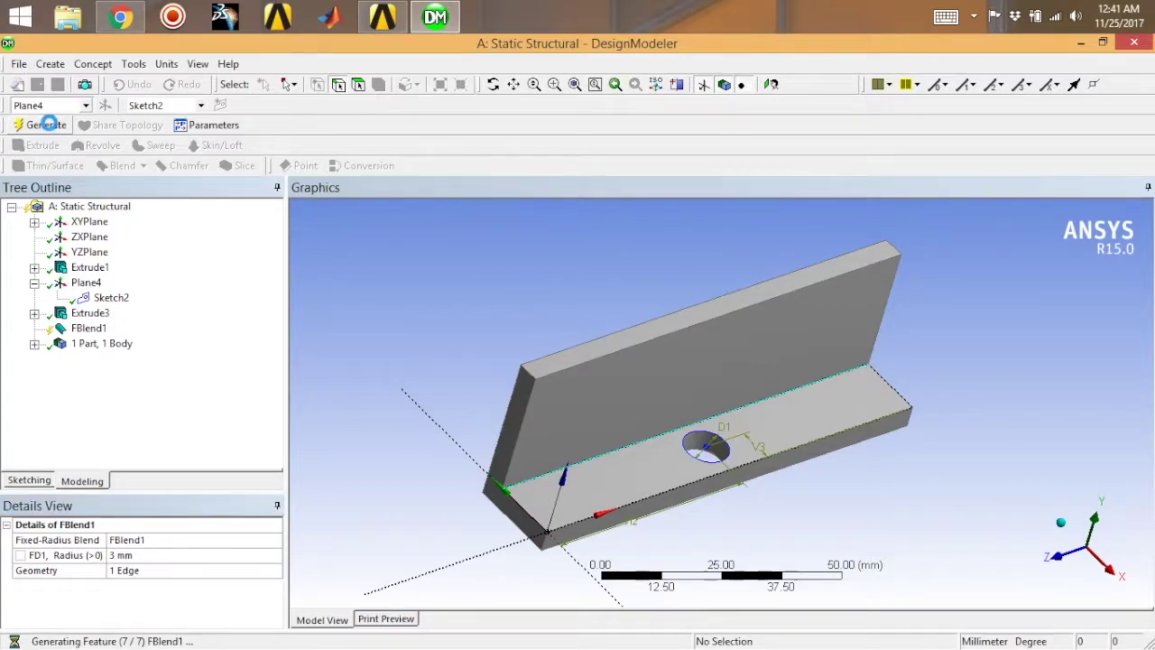
{"action": "left_click", "coordinate": [468, 362]}
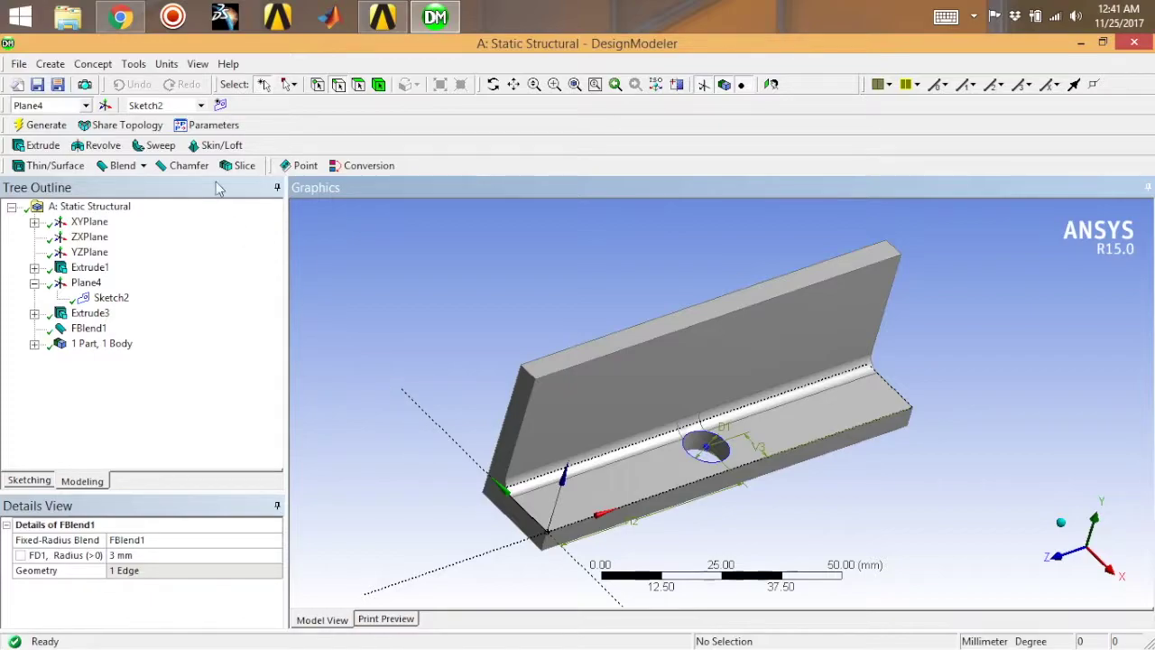
Step: Generate Chamfer1 on the upright wall's top edge with 2.5 mm left and right lengths
{"action": "left_click", "coordinate": [188, 166]}
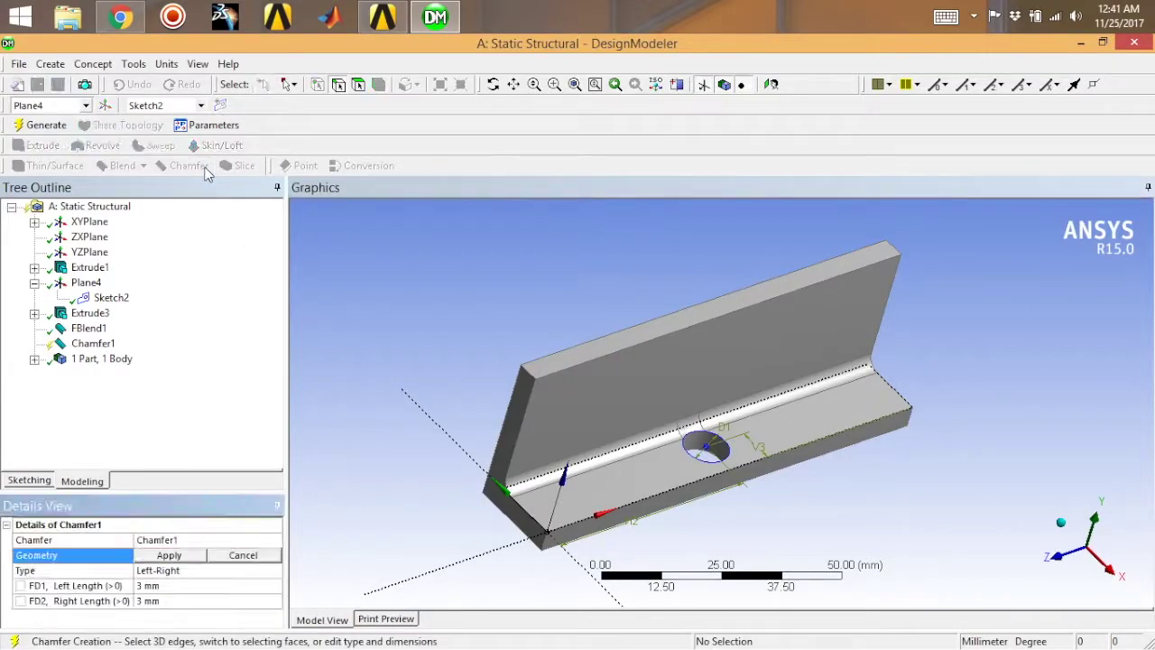
{"action": "left_click", "coordinate": [620, 356]}
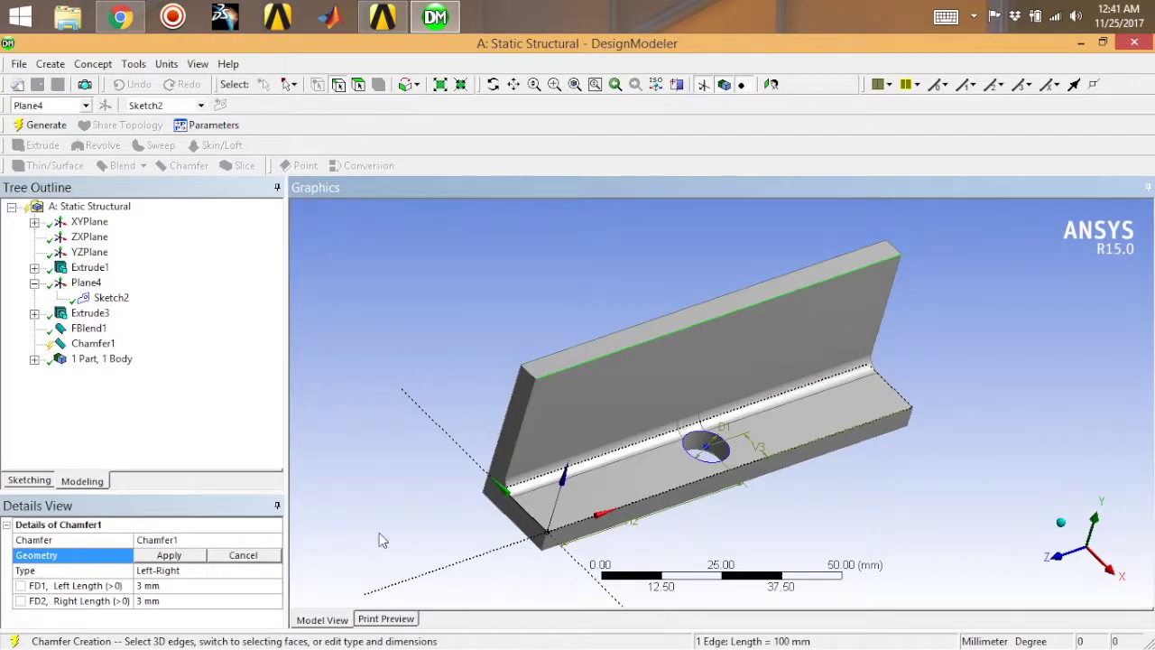
{"action": "left_click", "coordinate": [175, 586]}
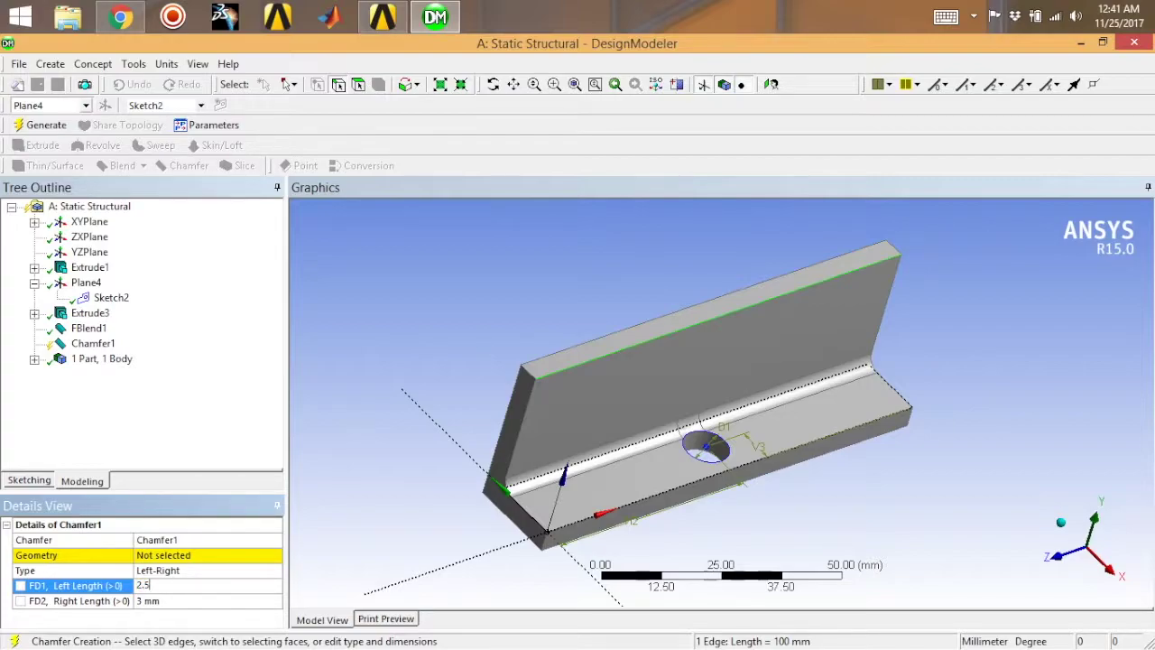
{"action": "type", "text": "2.5"}
{"action": "key", "text": "Return"}
{"action": "left_click", "coordinate": [105, 556]}
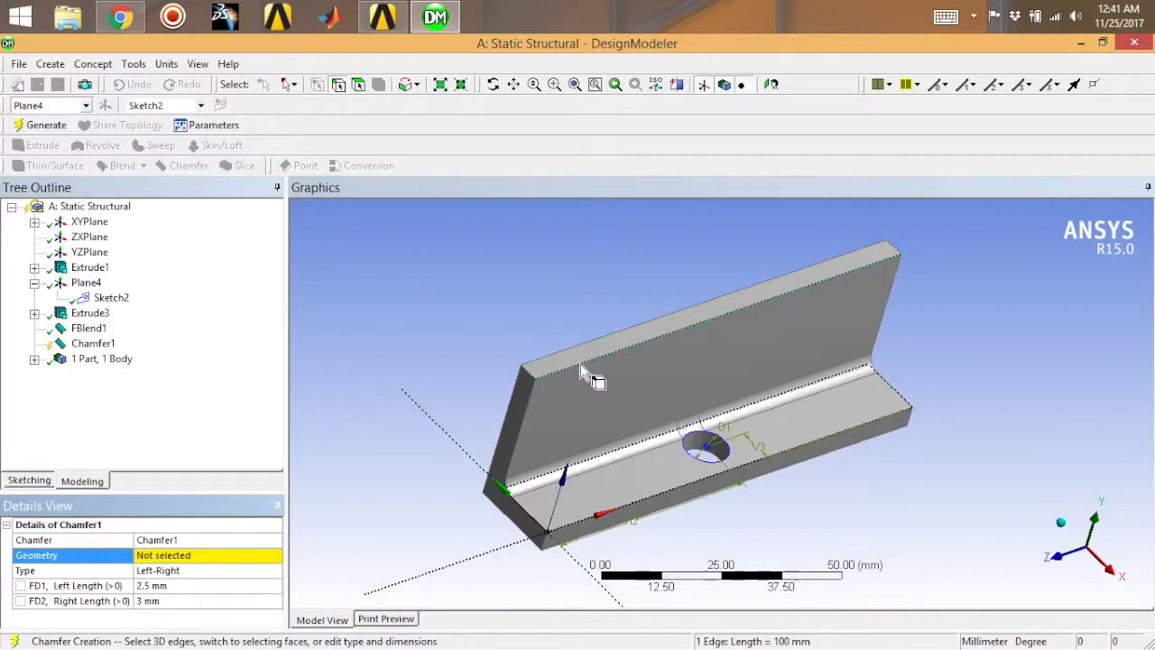
{"action": "left_click", "coordinate": [166, 556]}
{"action": "left_click", "coordinate": [166, 555]}
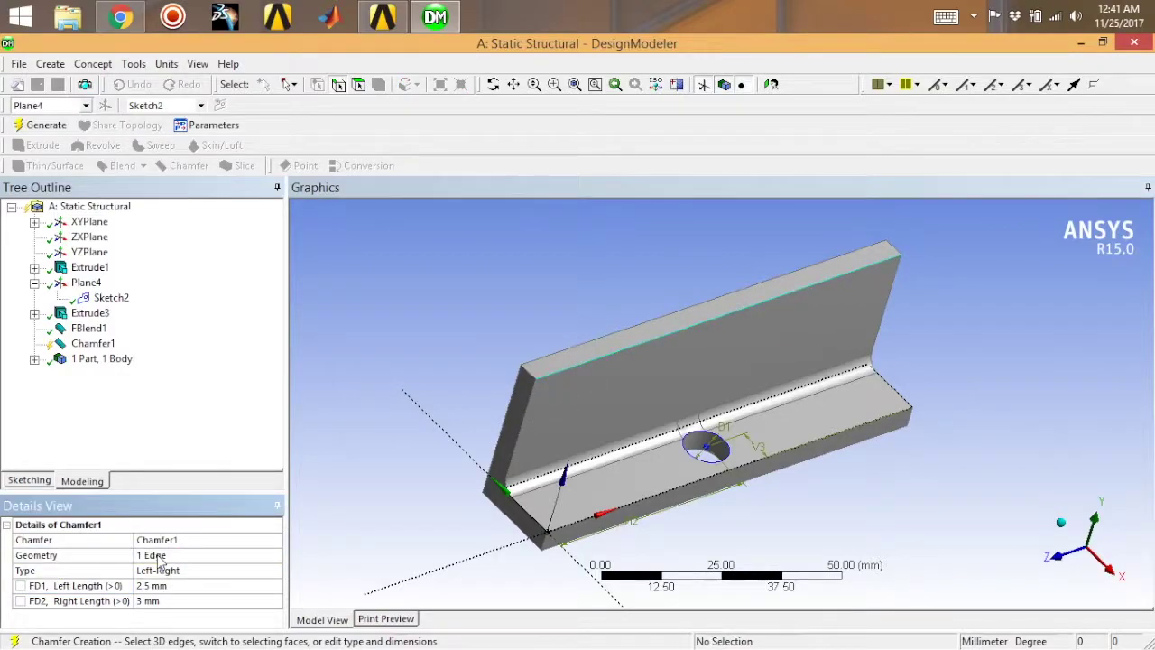
{"action": "left_click", "coordinate": [171, 603]}
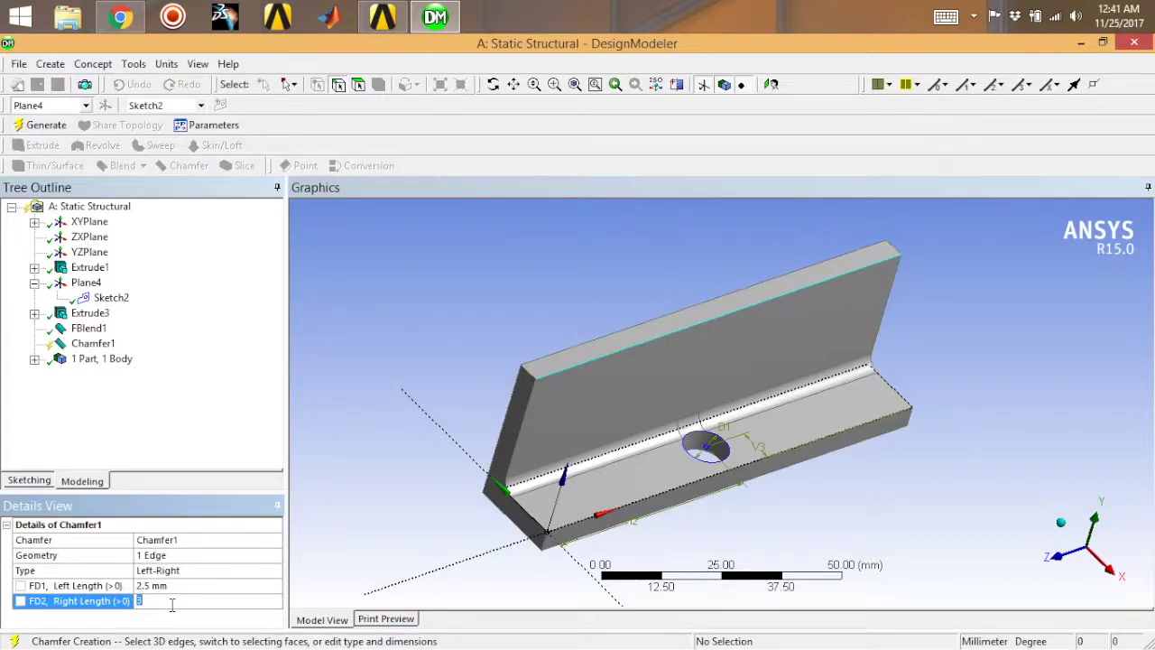
{"action": "key", "text": "Return"}
{"action": "left_click", "coordinate": [46, 126]}
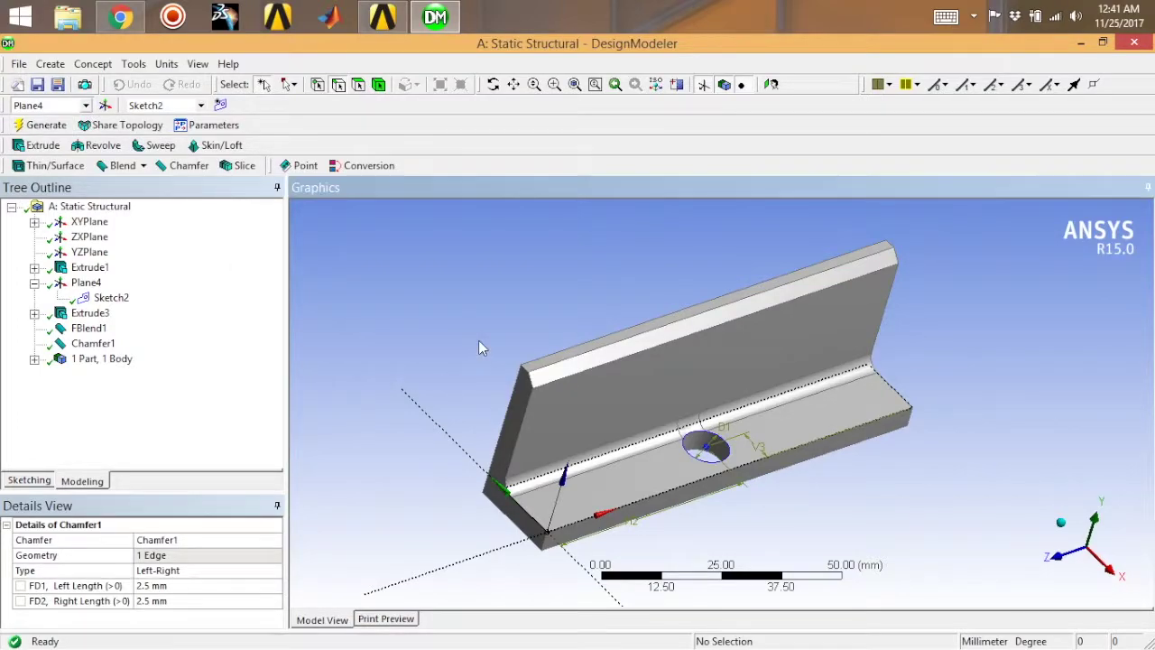
Step: Orbit the bracket to inspect the 10 mm hole, 3 mm fillet and 2.5 mm chamfer, including underside and back
{"action": "middle_click_drag", "start_coordinate": [1035, 352], "coordinate": [990, 397]}
{"action": "middle_click_drag", "start_coordinate": [862, 365], "coordinate": [898, 417]}
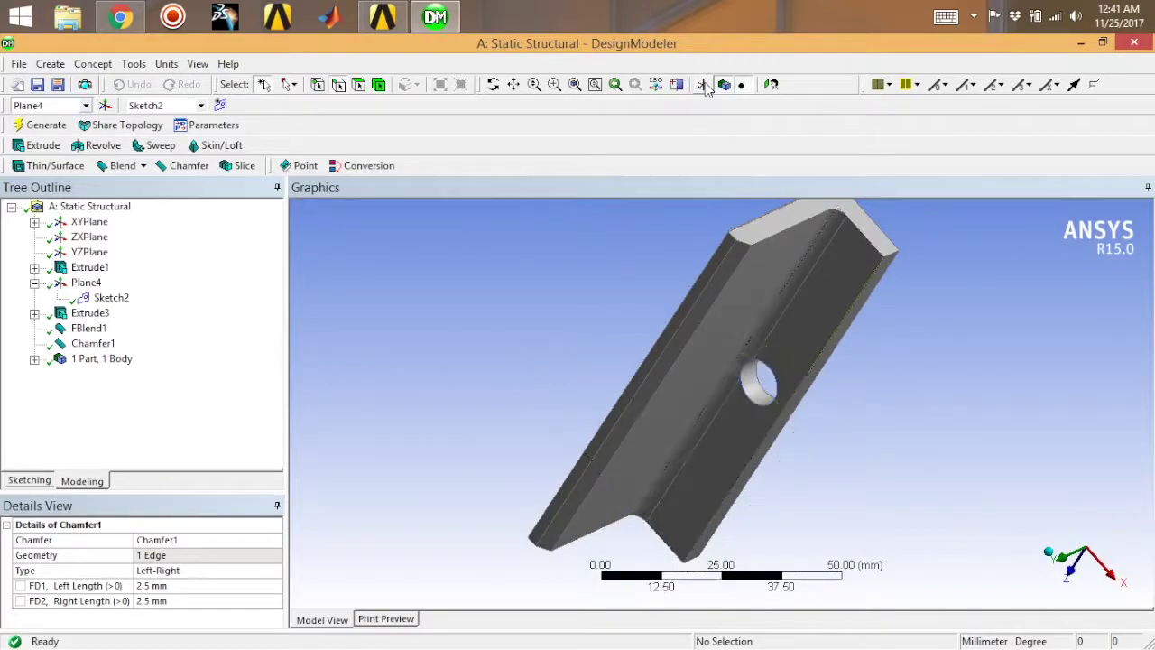
{"action": "middle_click_drag", "start_coordinate": [504, 369], "coordinate": [552, 308]}
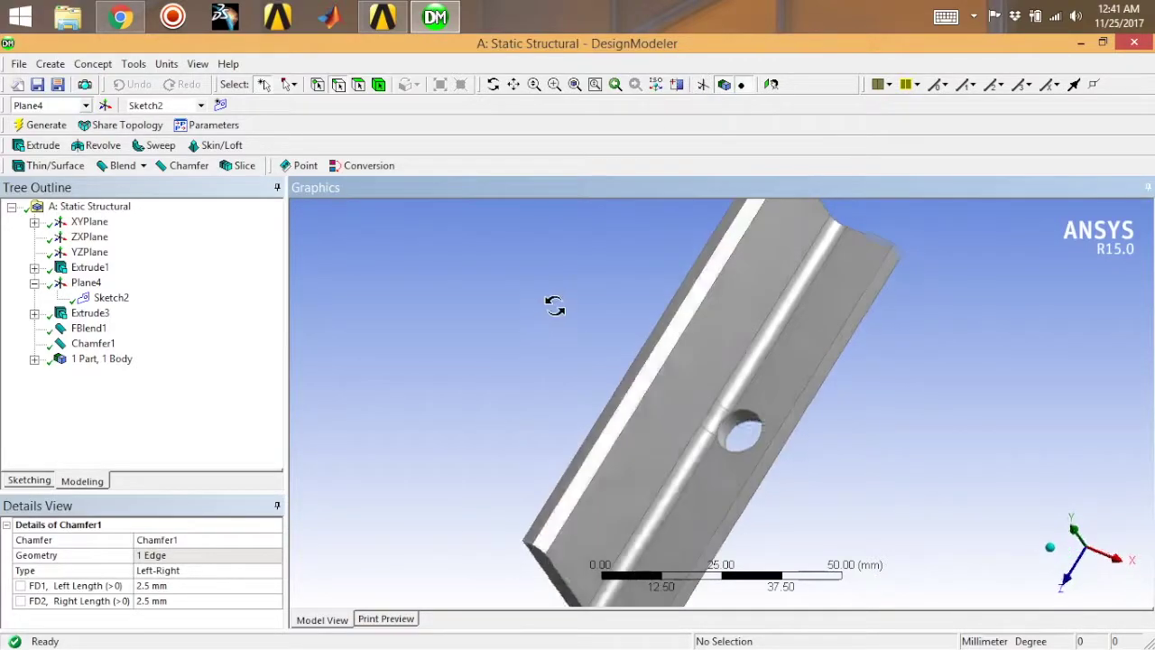
{"action": "mouse_move", "coordinate": [640, 299]}
{"action": "middle_mouse_down"}
{"action": "mouse_move", "coordinate": [487, 280]}
{"action": "mouse_move", "coordinate": [397, 315]}
{"action": "mouse_move", "coordinate": [763, 376]}
{"action": "mouse_move", "coordinate": [628, 305]}
{"action": "middle_mouse_up"}
{"action": "middle_click_drag", "start_coordinate": [700, 453], "coordinate": [772, 399]}
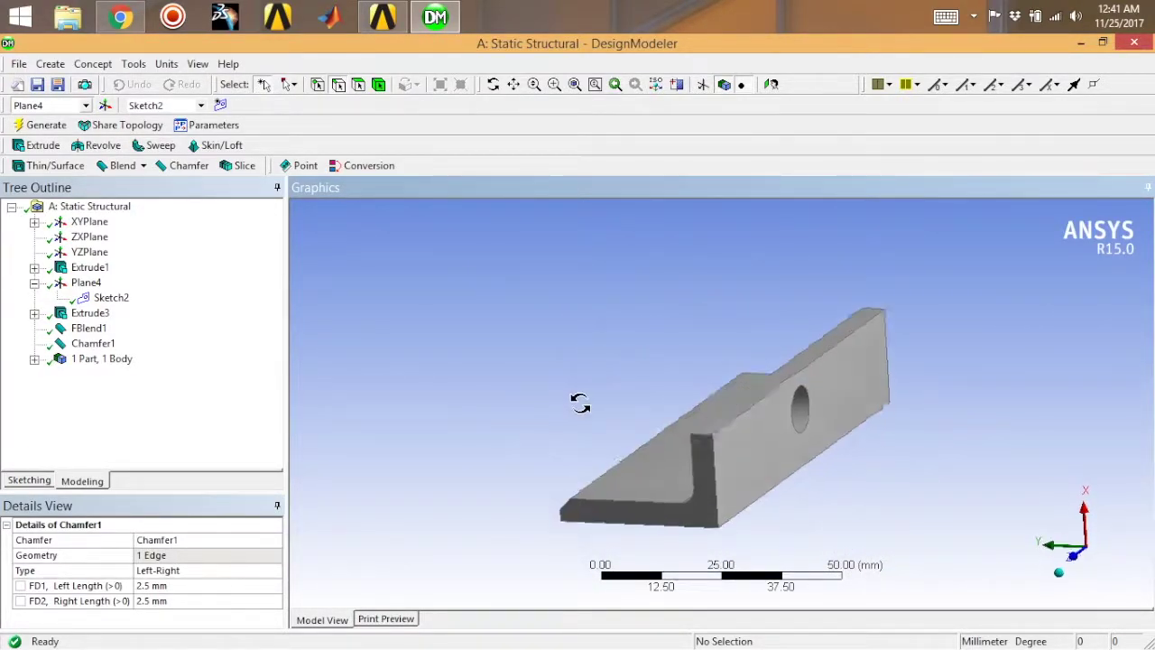
{"action": "middle_click_drag", "start_coordinate": [837, 357], "coordinate": [717, 399]}
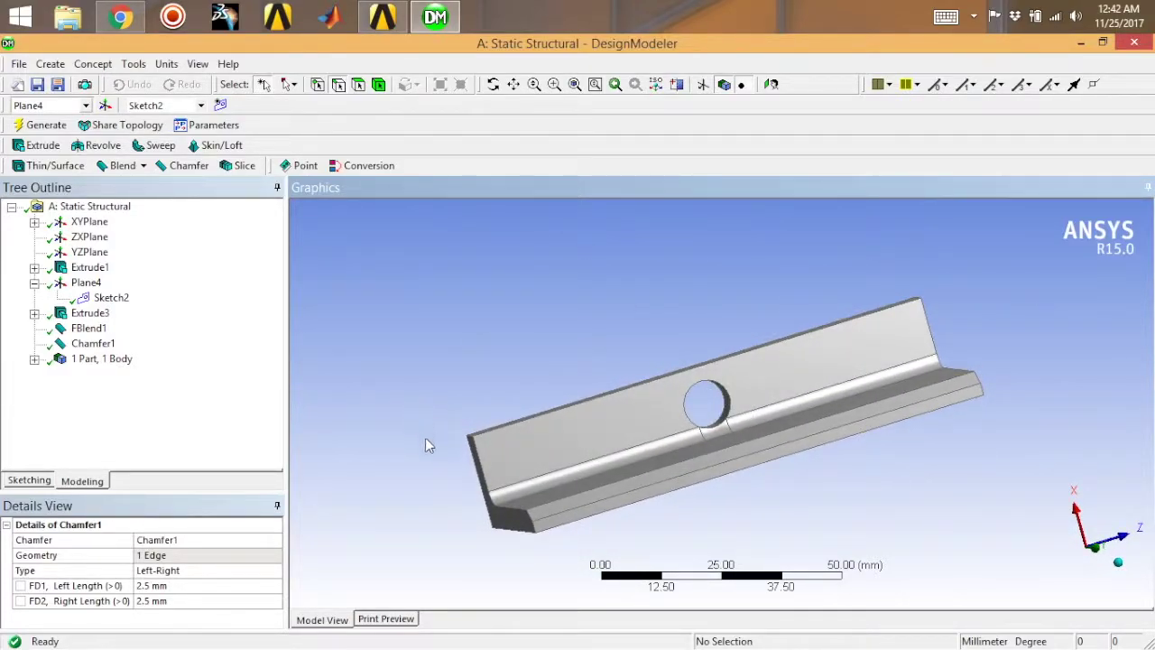
{"action": "middle_click_drag", "start_coordinate": [426, 442], "coordinate": [941, 466]}
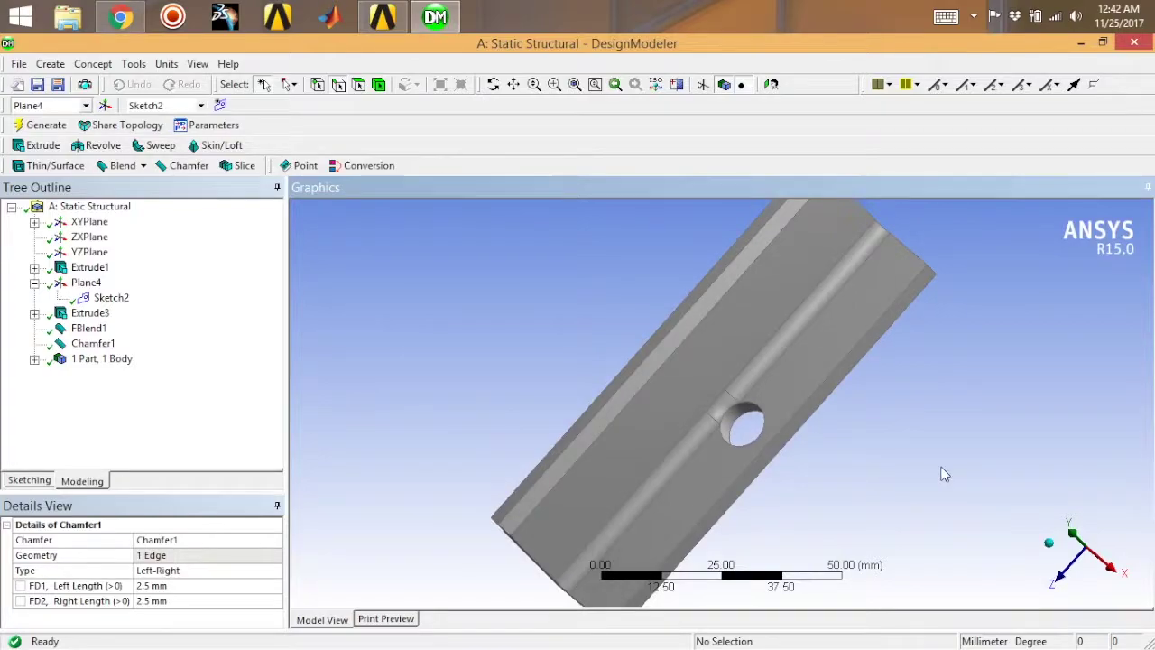
{"action": "middle_click_drag", "start_coordinate": [1016, 320], "coordinate": [1016, 441]}
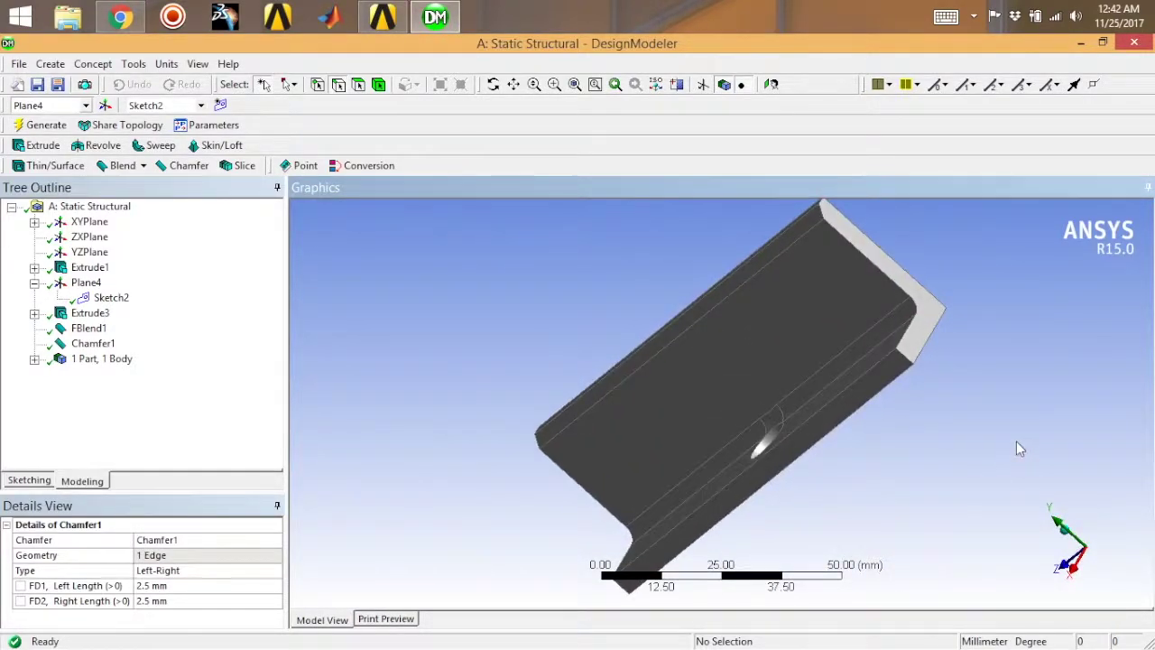